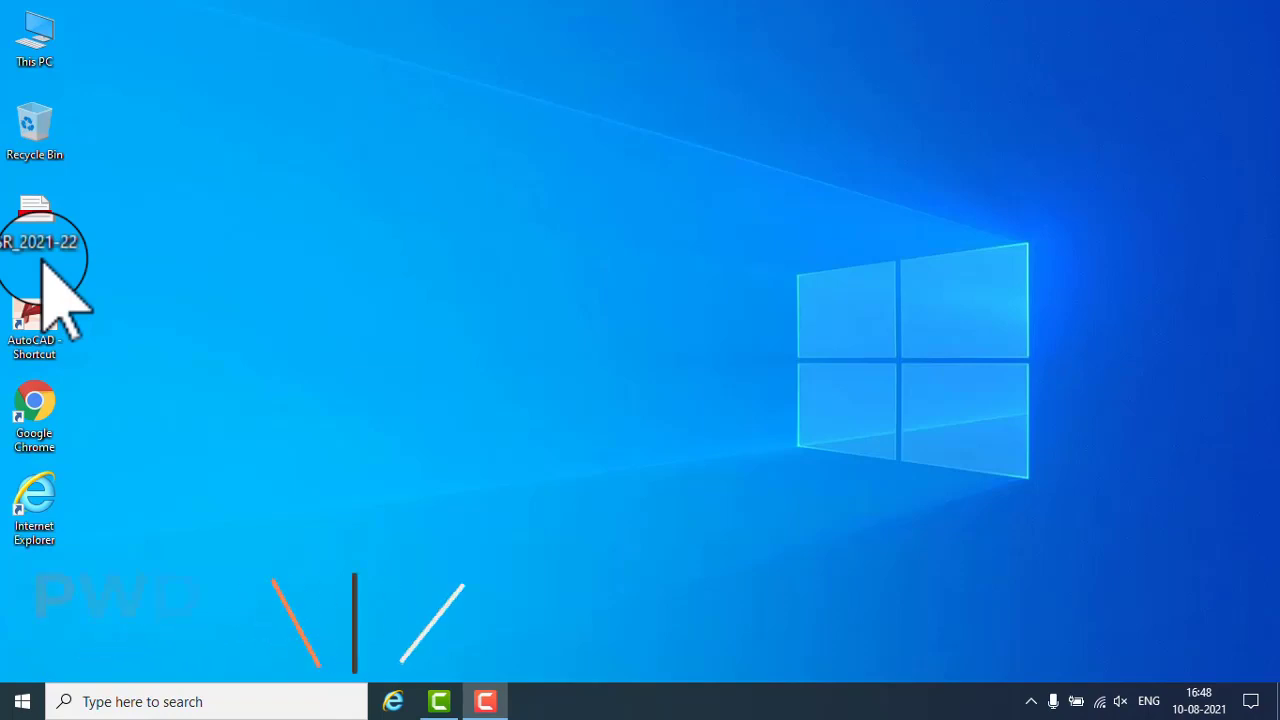
Step: Open Google Chrome and search Google for "pdf to excel"
click(42, 262)
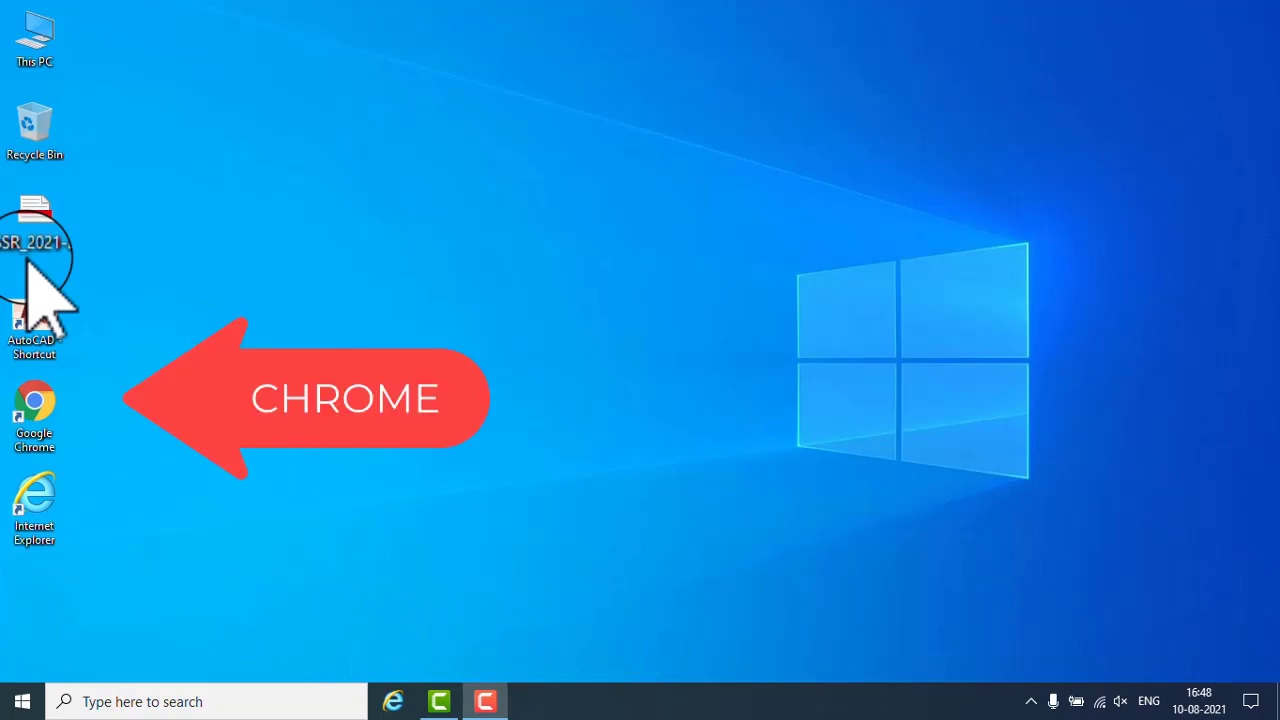
double_click(44, 406)
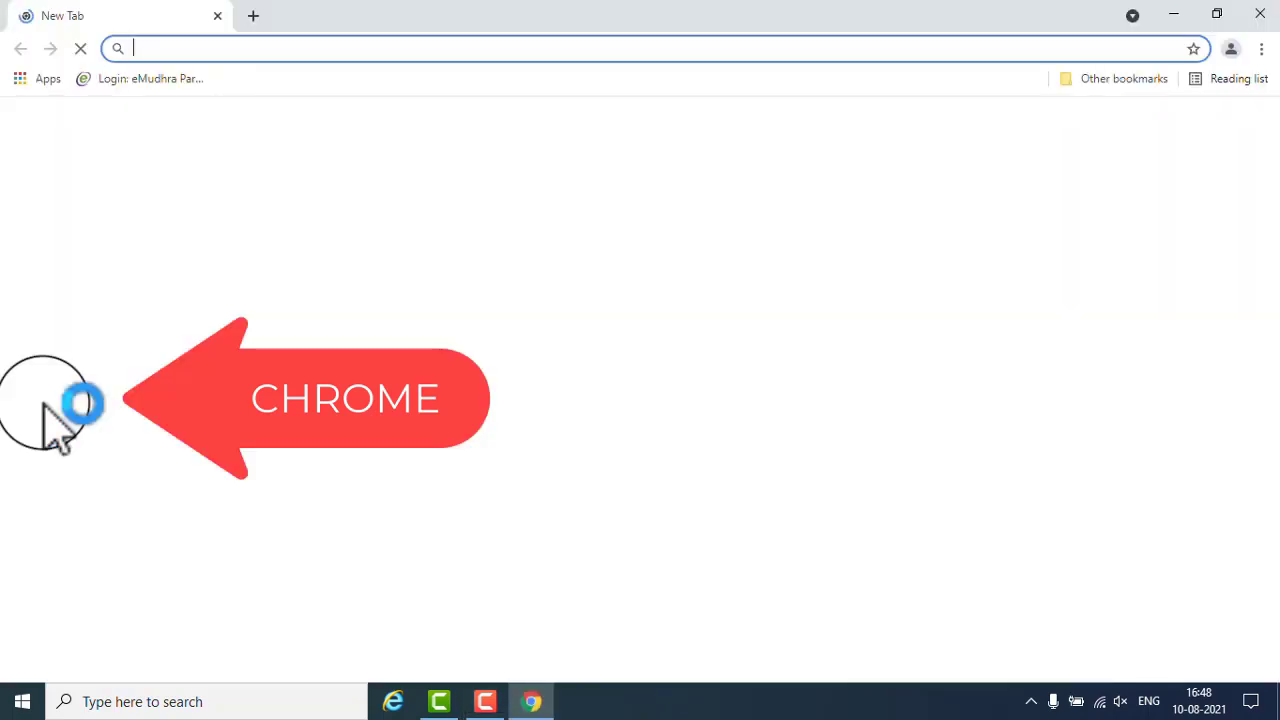
click(455, 397)
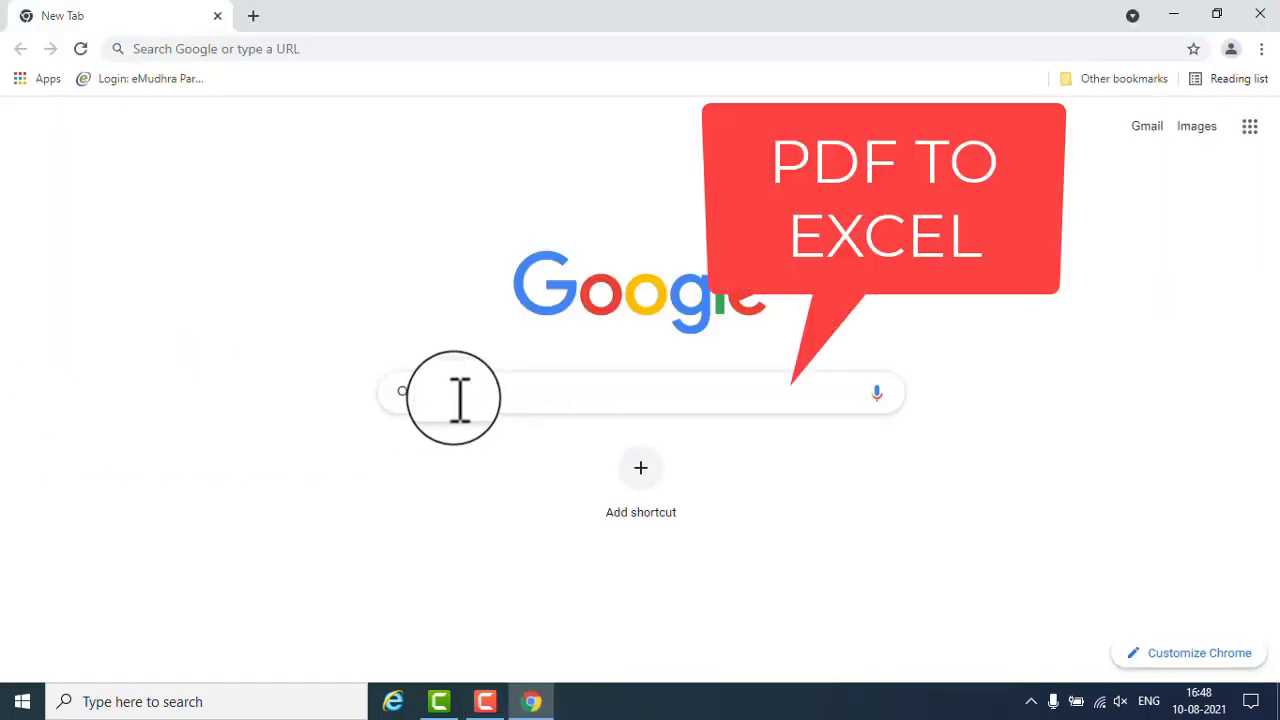
text(pdf to word)
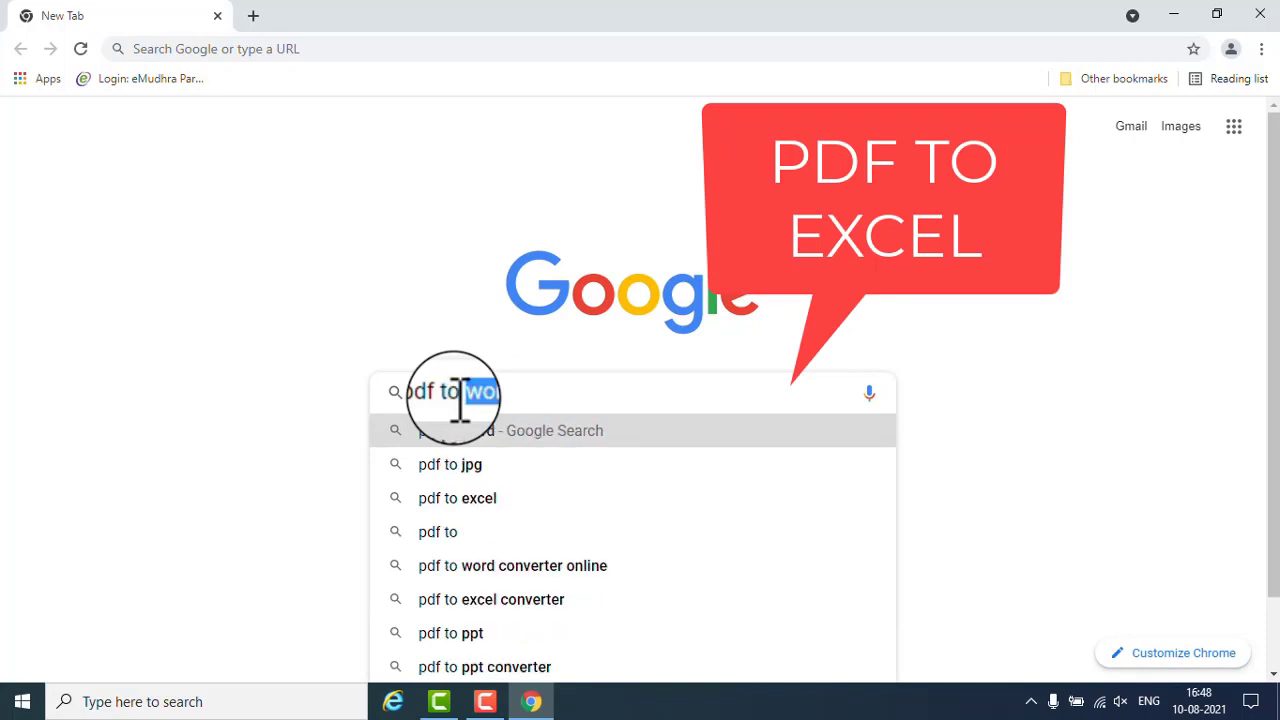
click(472, 498)
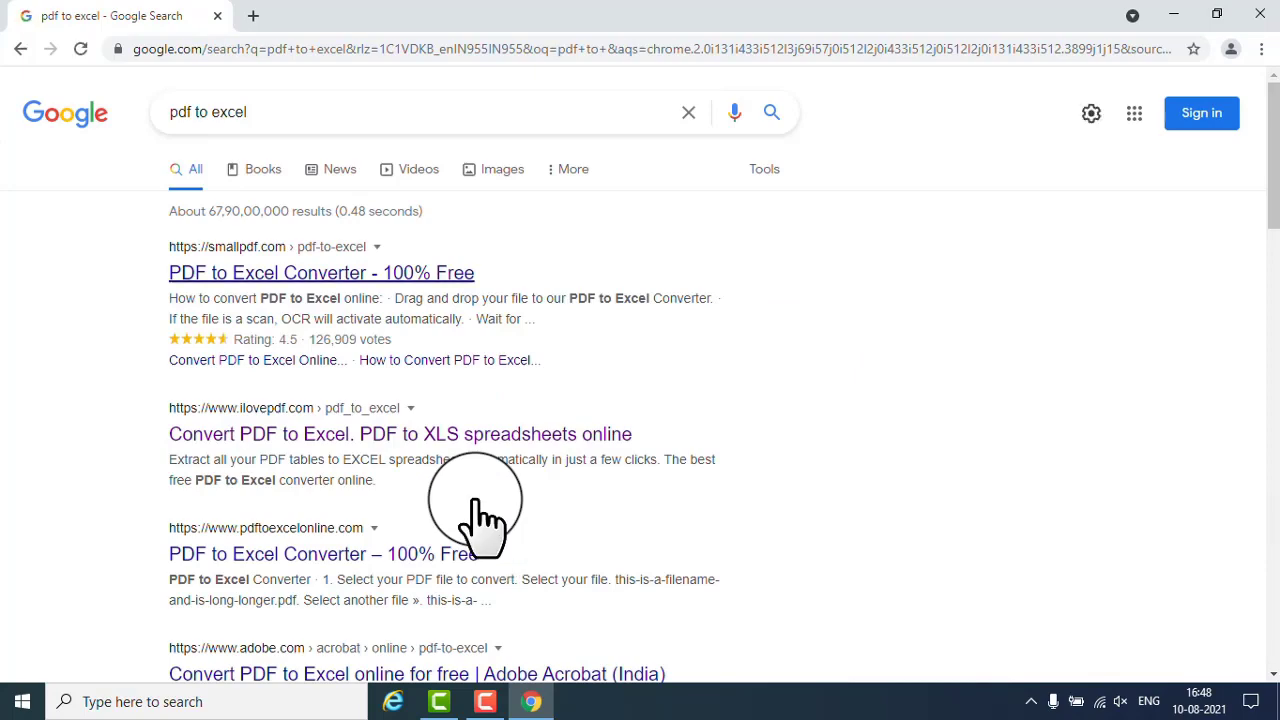
Step: Open the iLovePDF PDF to Excel converter from the search results
scroll(478, 503, down, 2)
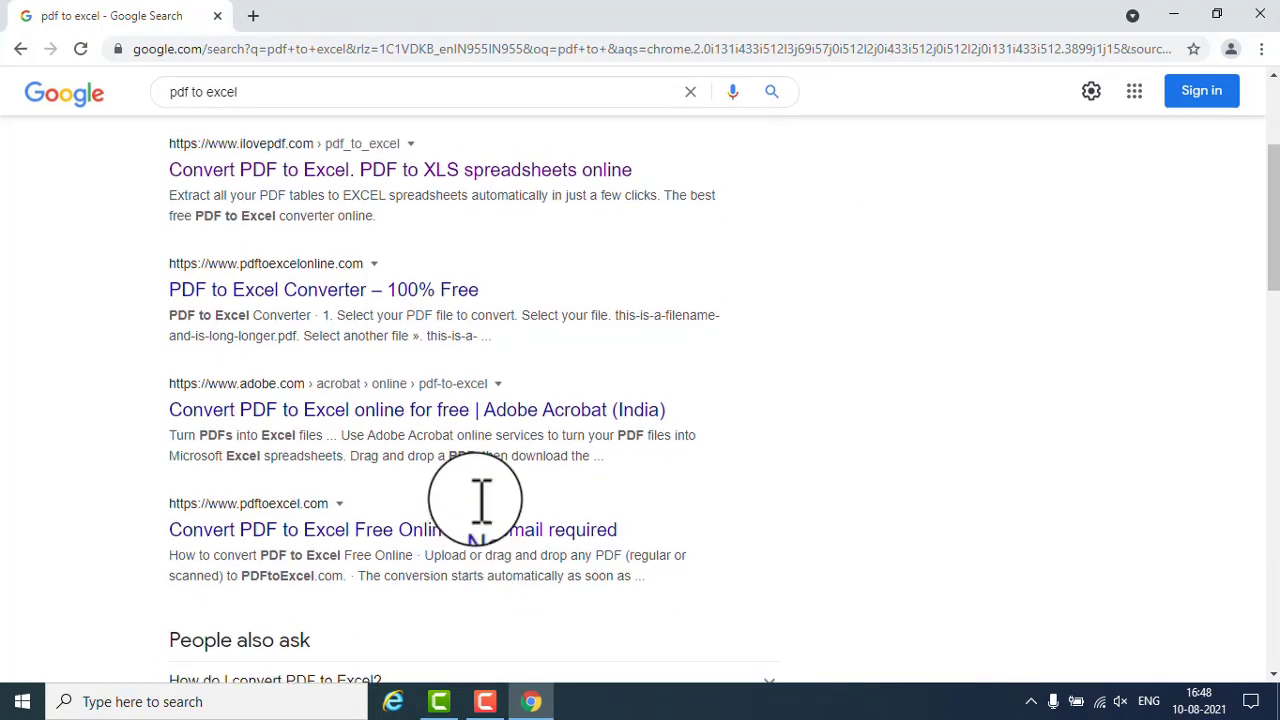
scroll(480, 515, up, 3)
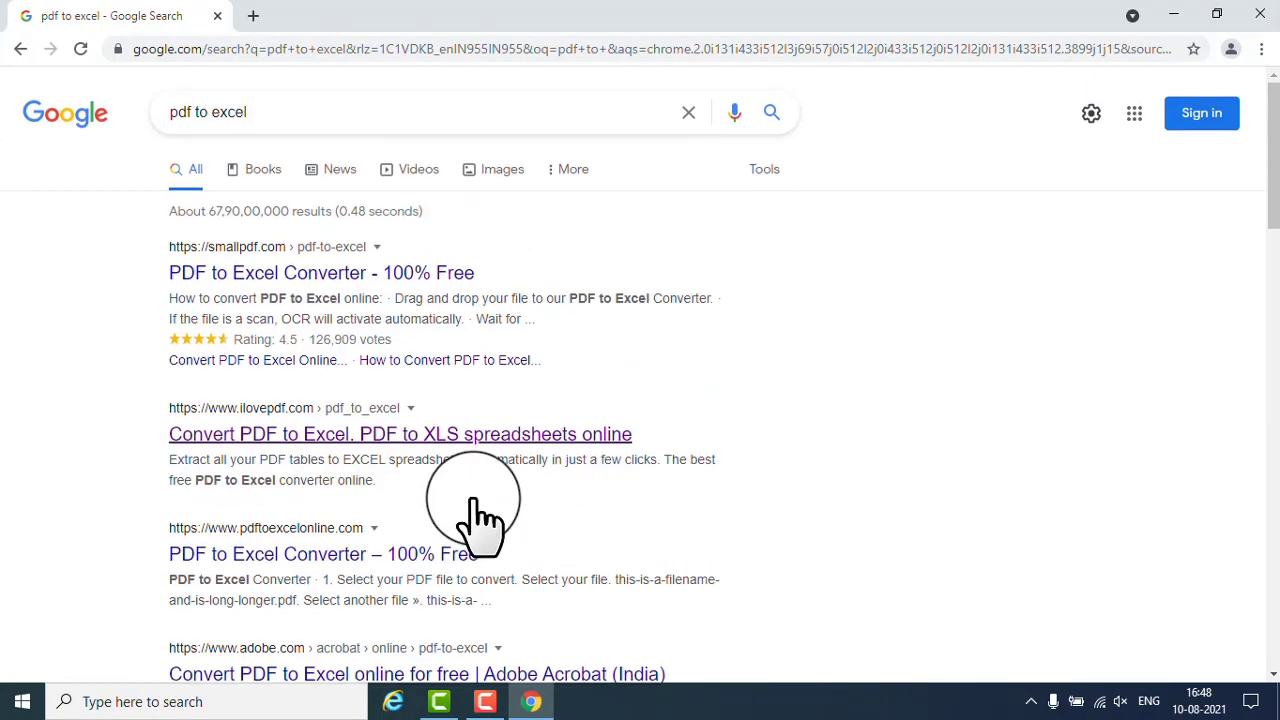
click(219, 440)
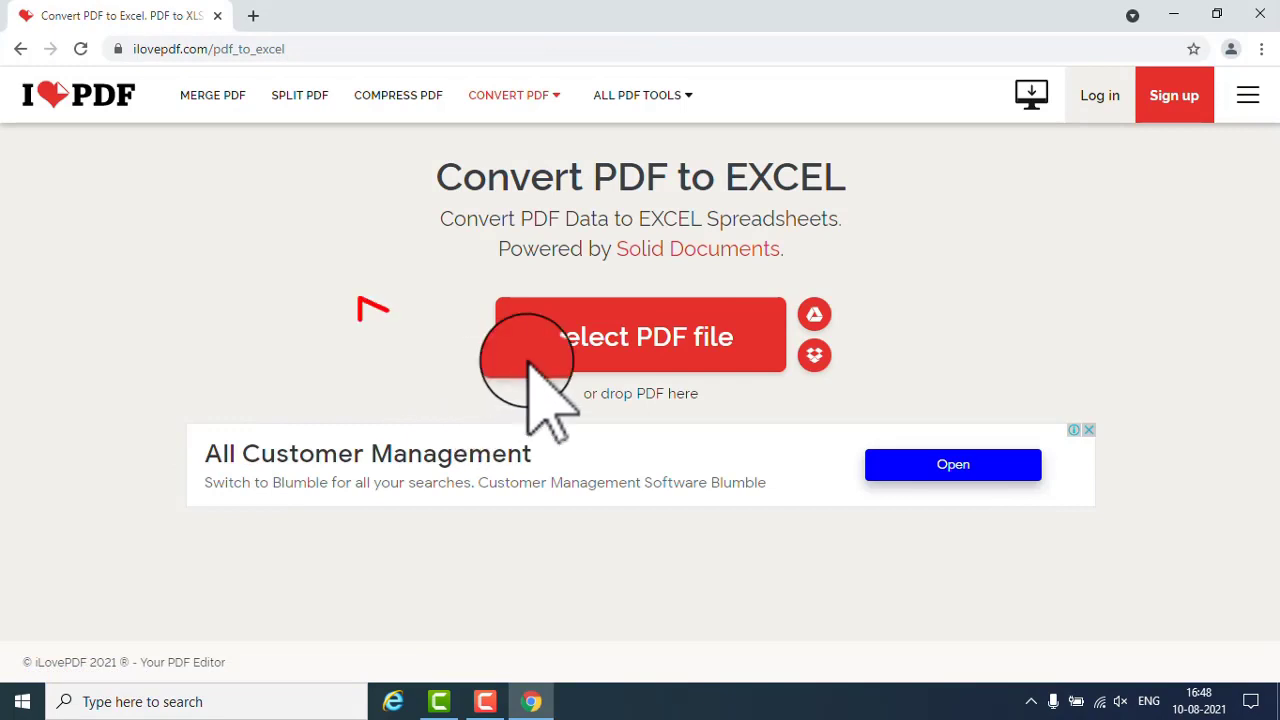
Step: Upload SSR_2021-22.pdf from the Desktop and convert it to an Excel spreadsheet
click(643, 335)
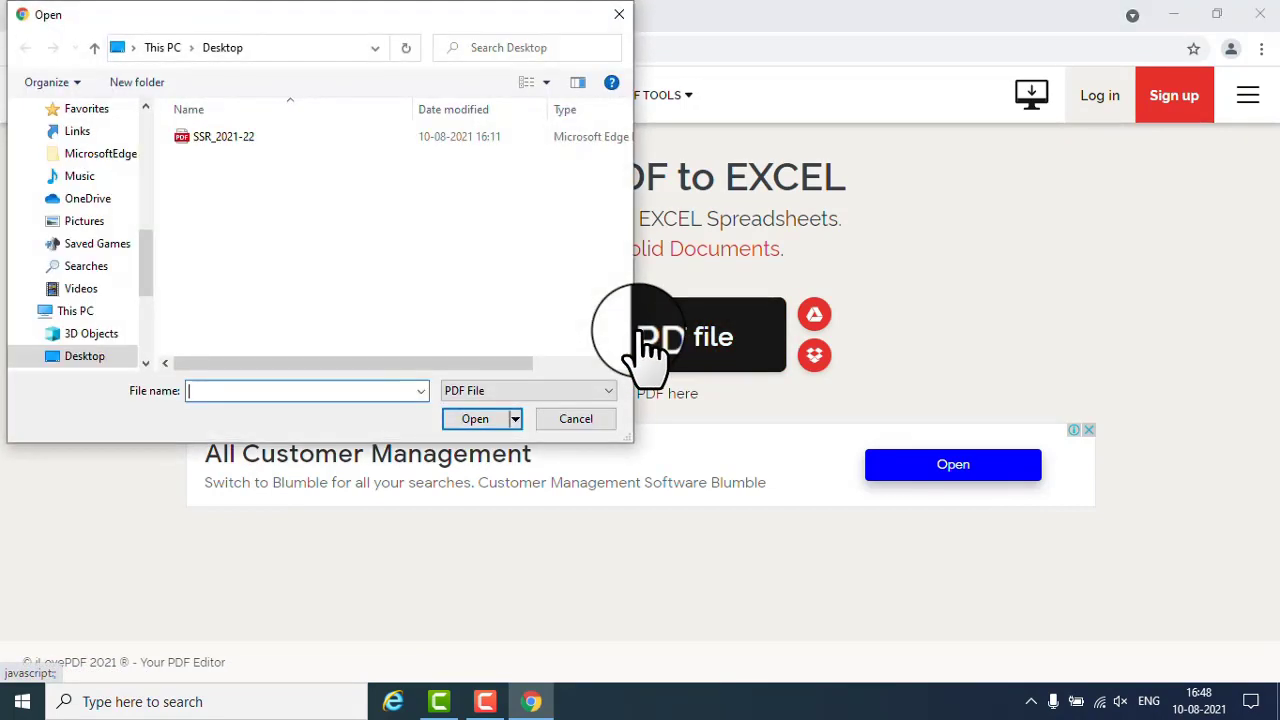
double_click(226, 140)
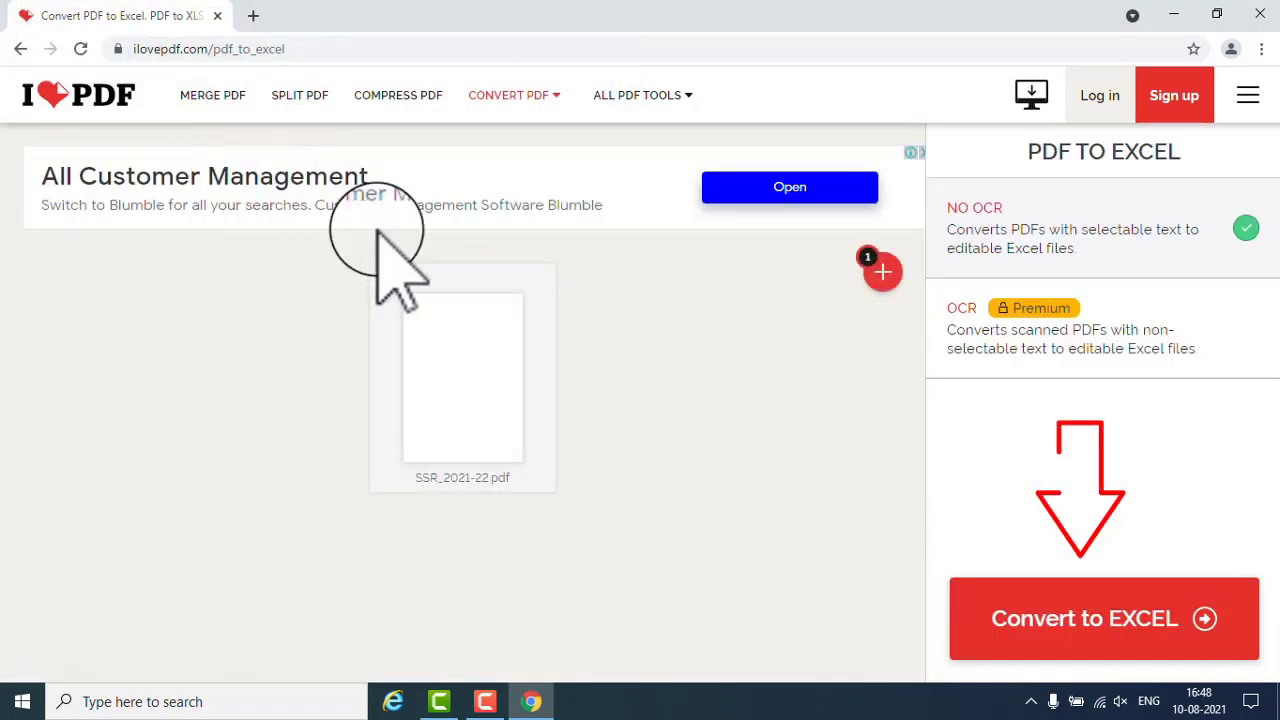
click(1068, 646)
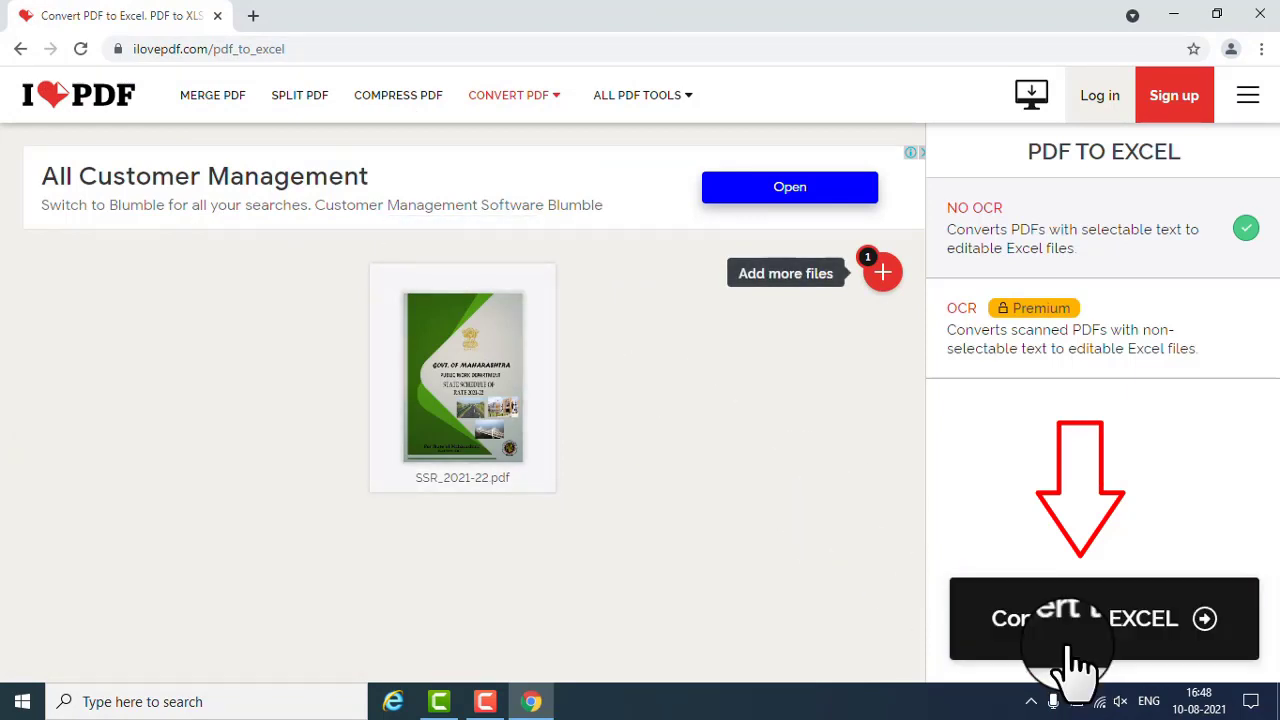
click(1055, 628)
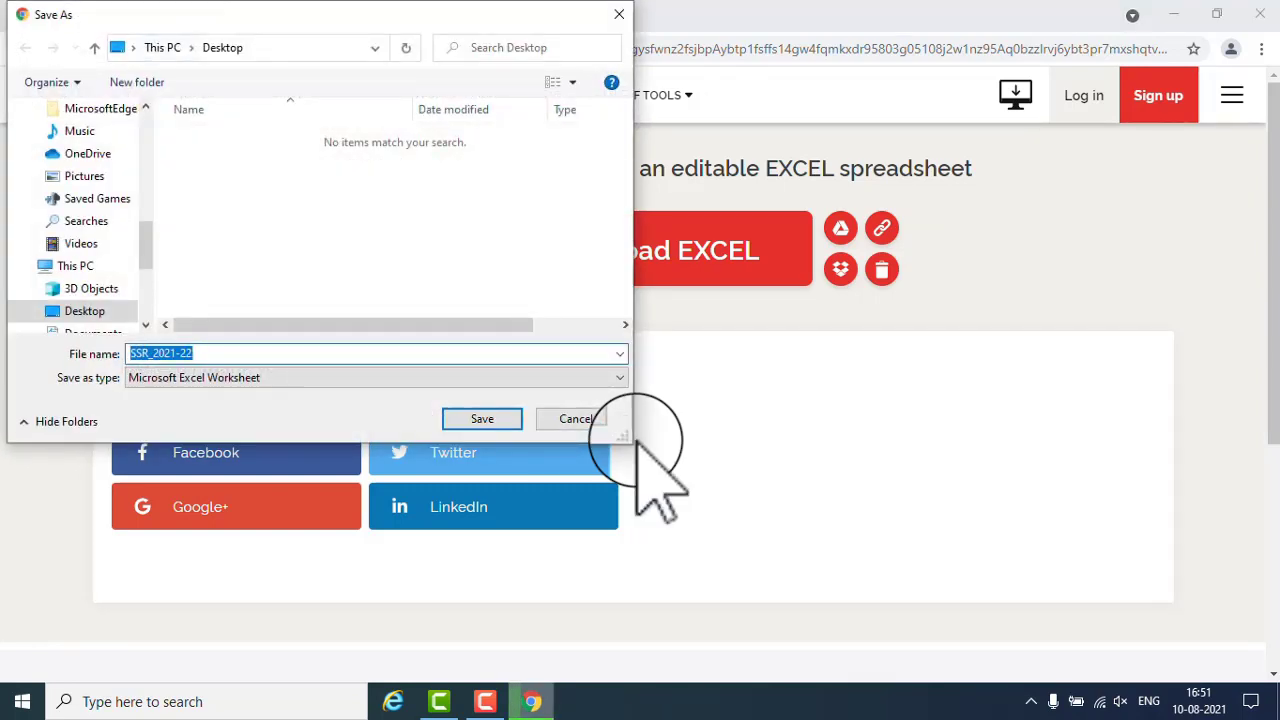
Step: Save the converted spreadsheet to the Desktop as SSR_2021-22 and close the browser
click(484, 420)
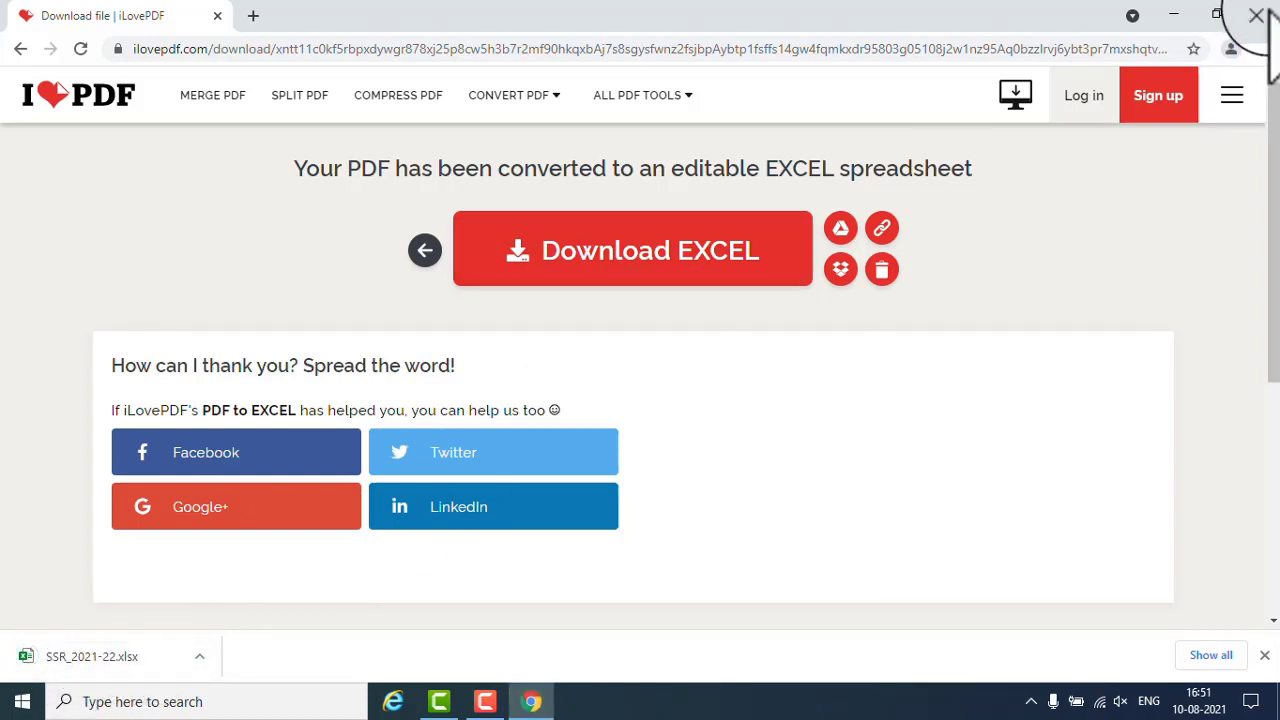
click(1258, 16)
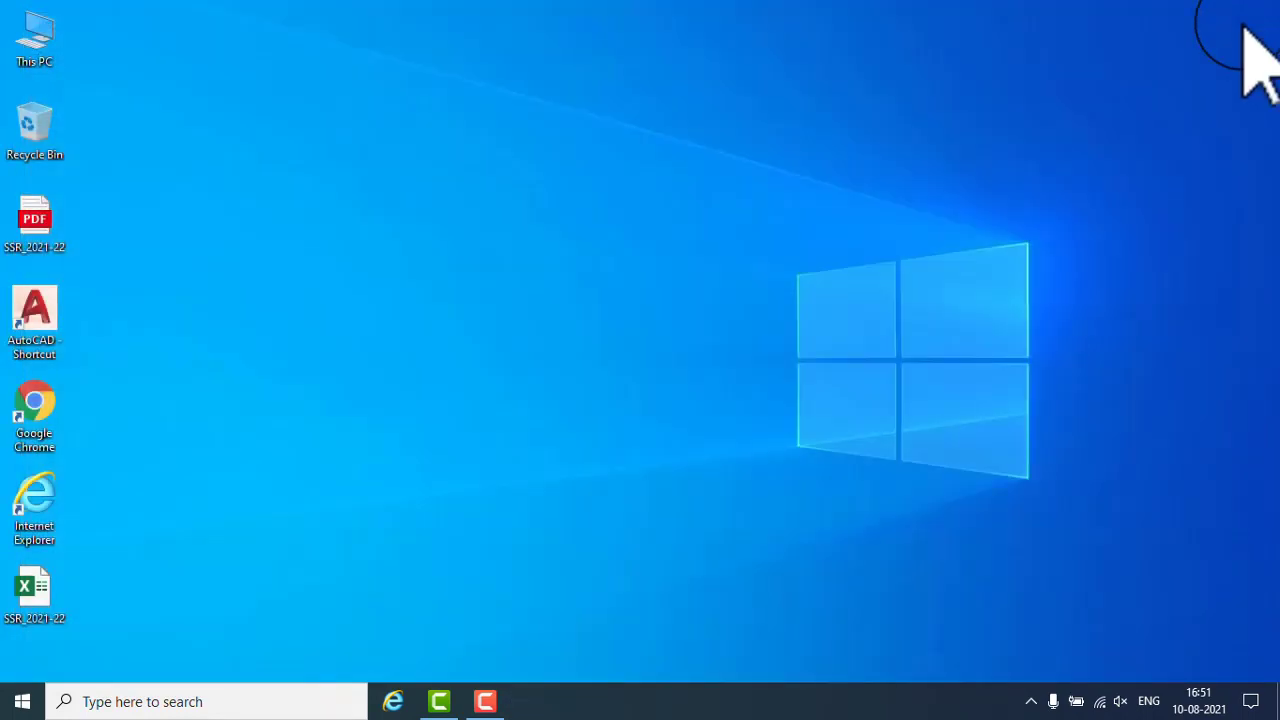
Step: Open the SSR_2021-22 workbook from the Desktop in Excel and enable editing
double_click(47, 595)
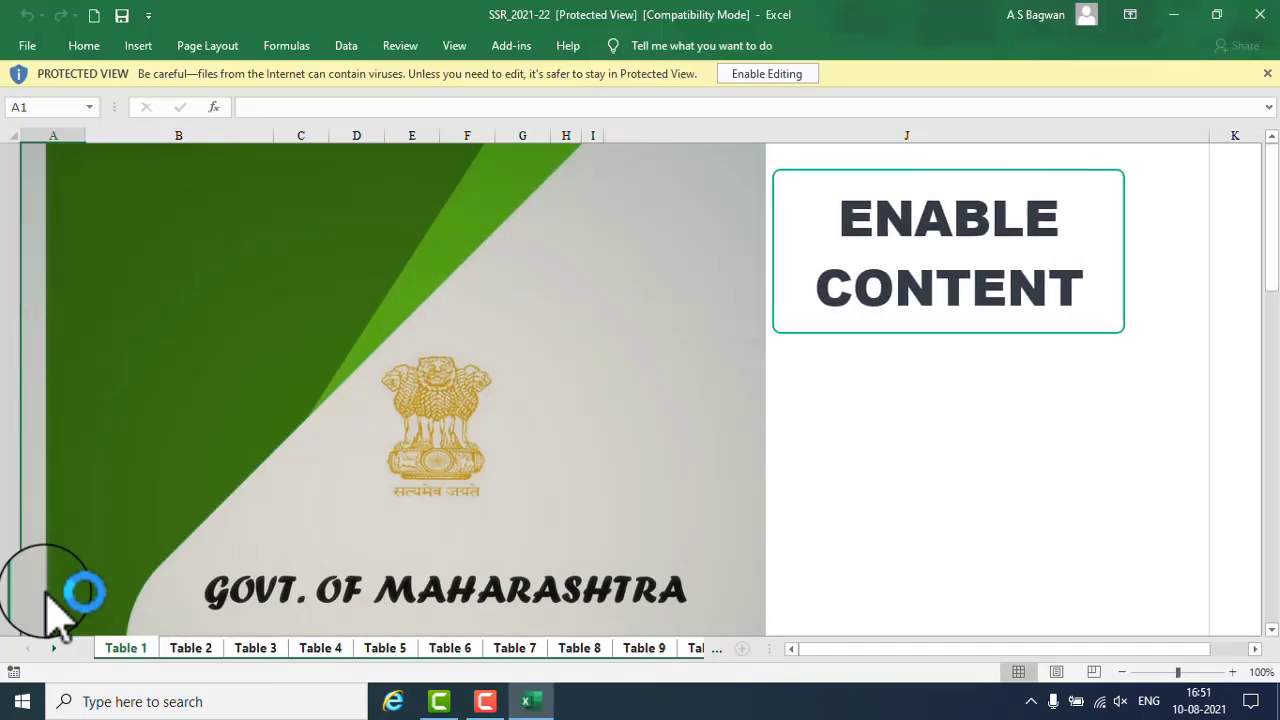
click(765, 74)
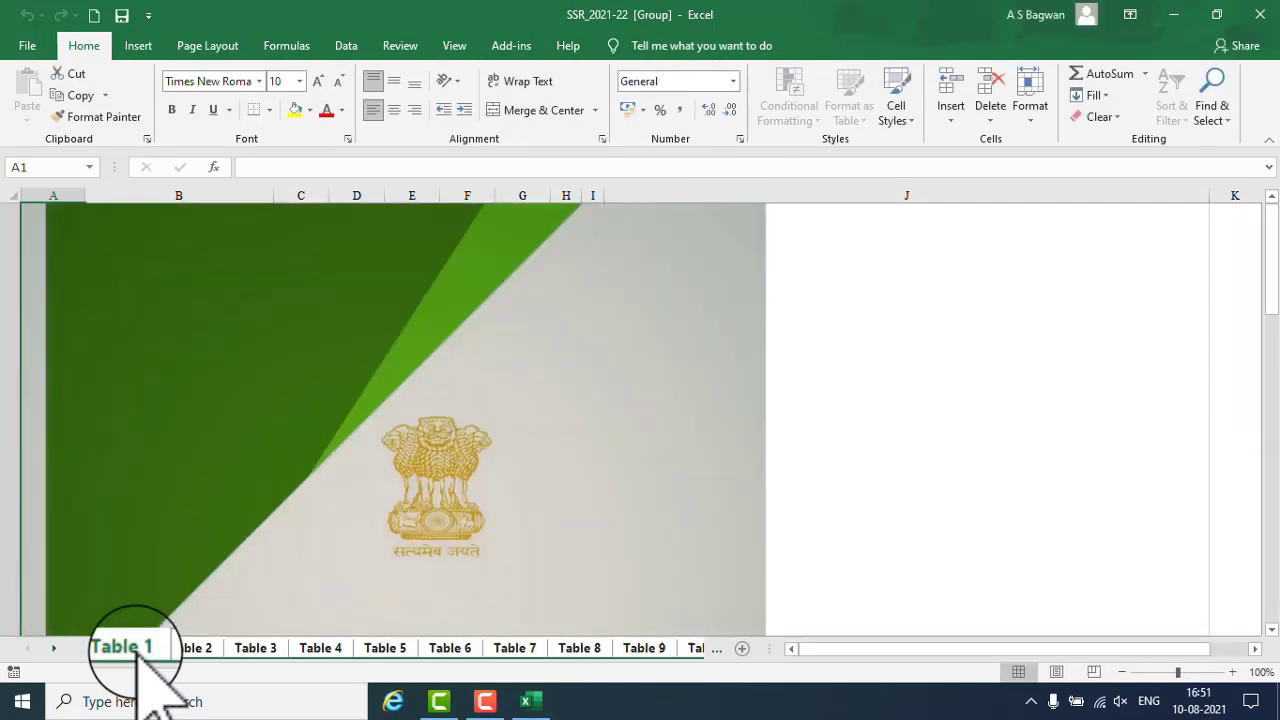
Step: Look through the converted worksheets from Table 2 to Table 8
click(190, 650)
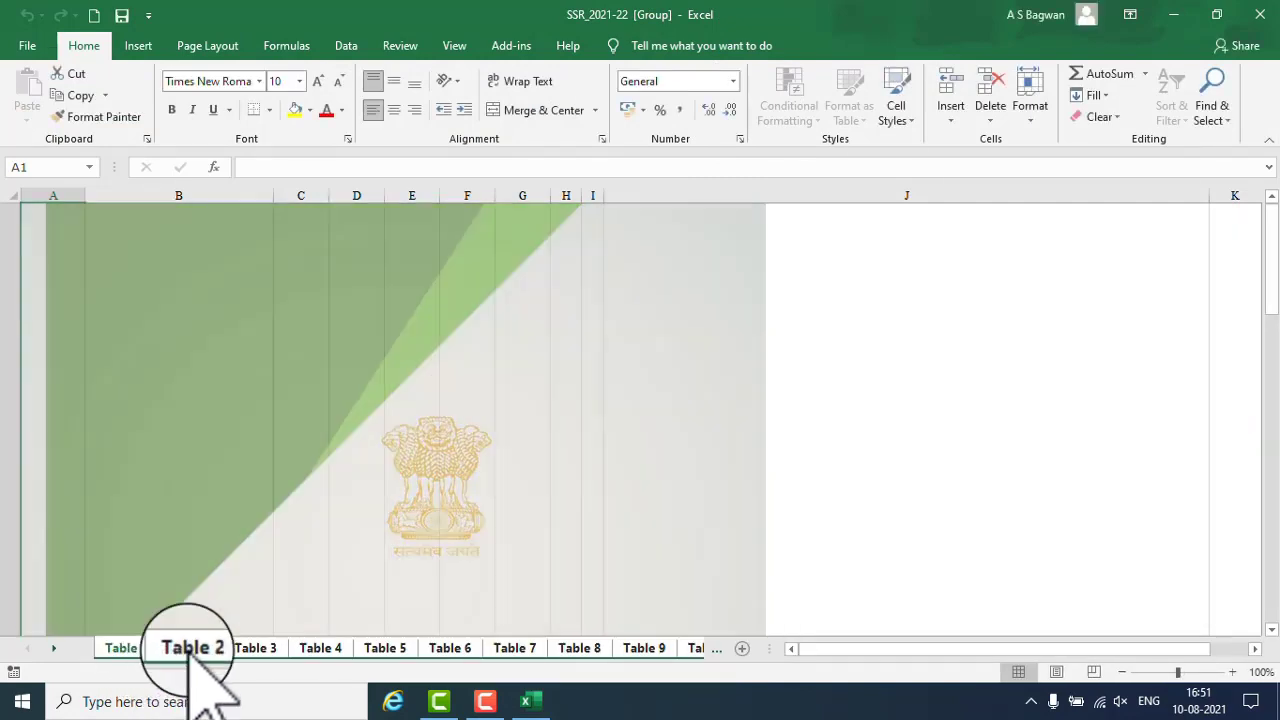
click(256, 648)
click(320, 648)
click(385, 648)
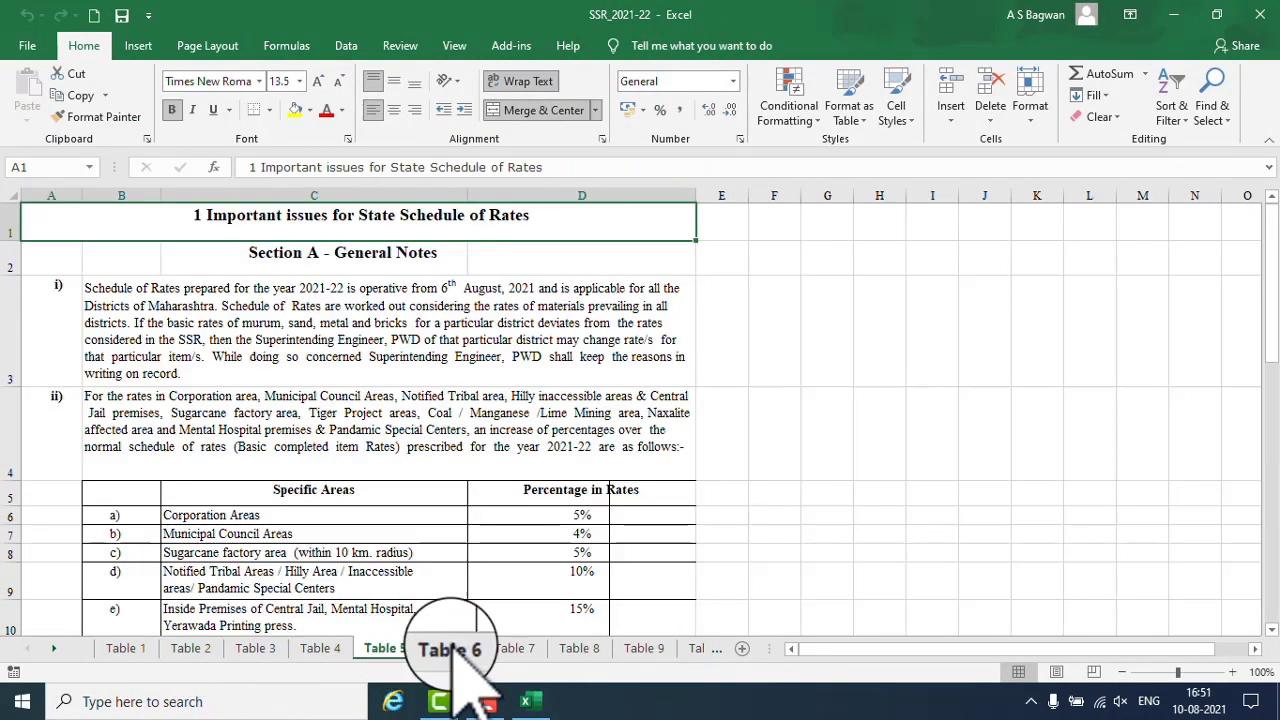
click(450, 648)
click(516, 648)
click(579, 648)
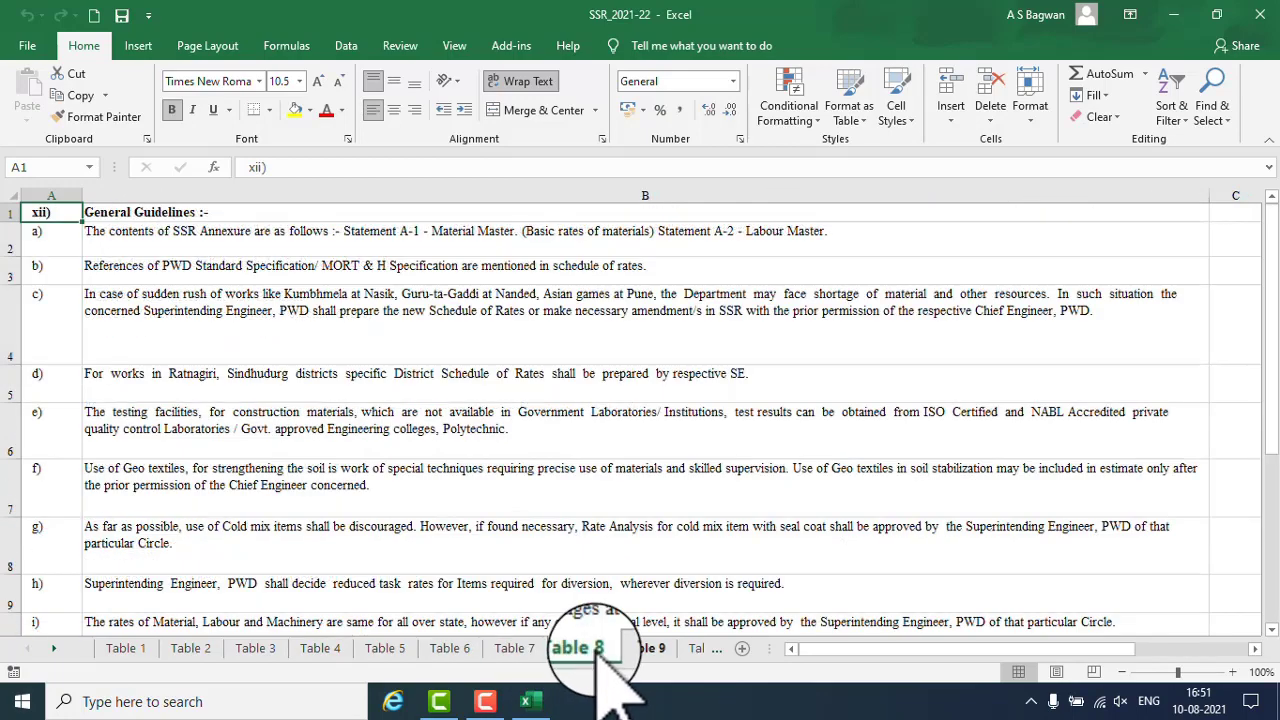
Step: Go through the worksheets again from Table 1 to Table 14, looking for where the schedule of rates begins
click(122, 648)
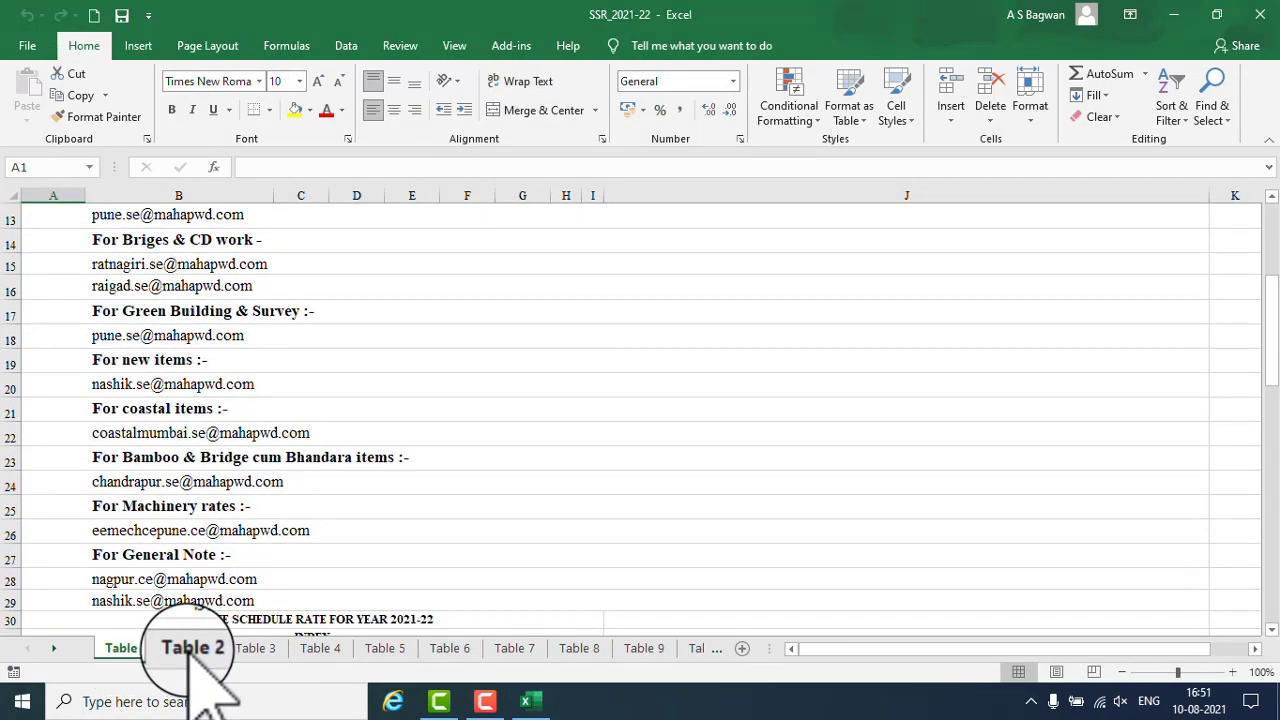
click(194, 648)
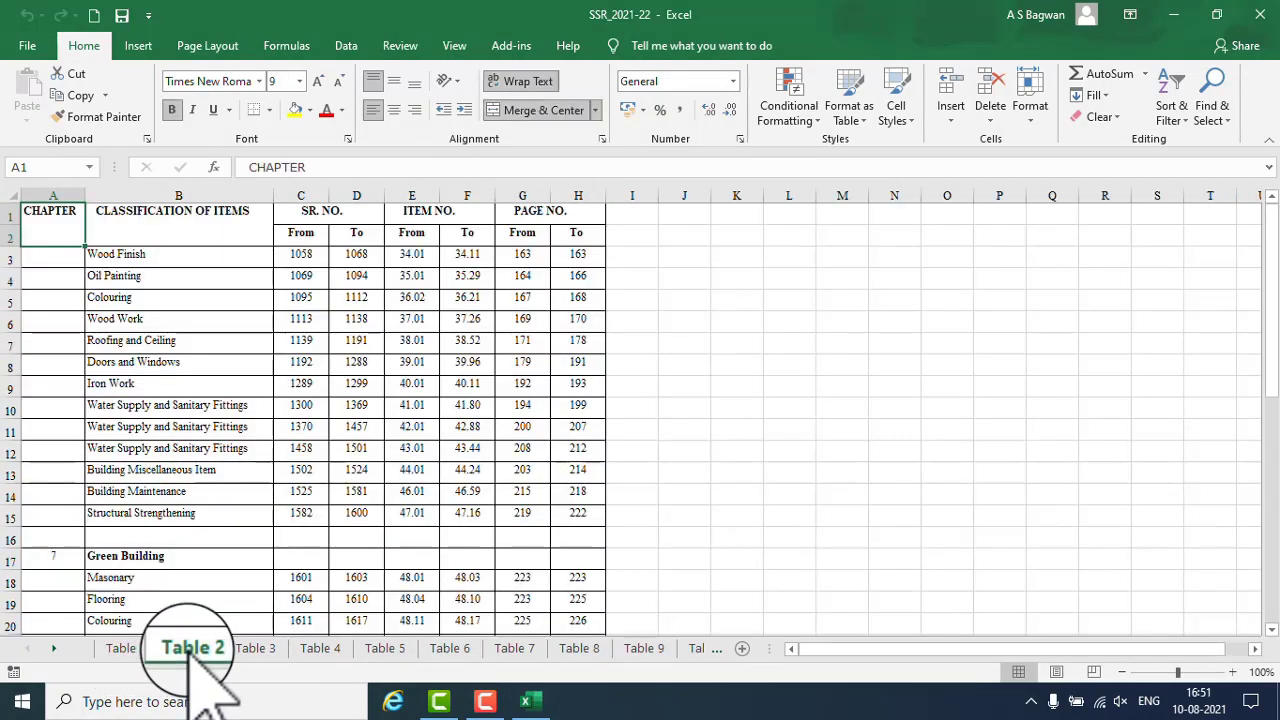
click(255, 648)
click(320, 648)
click(385, 648)
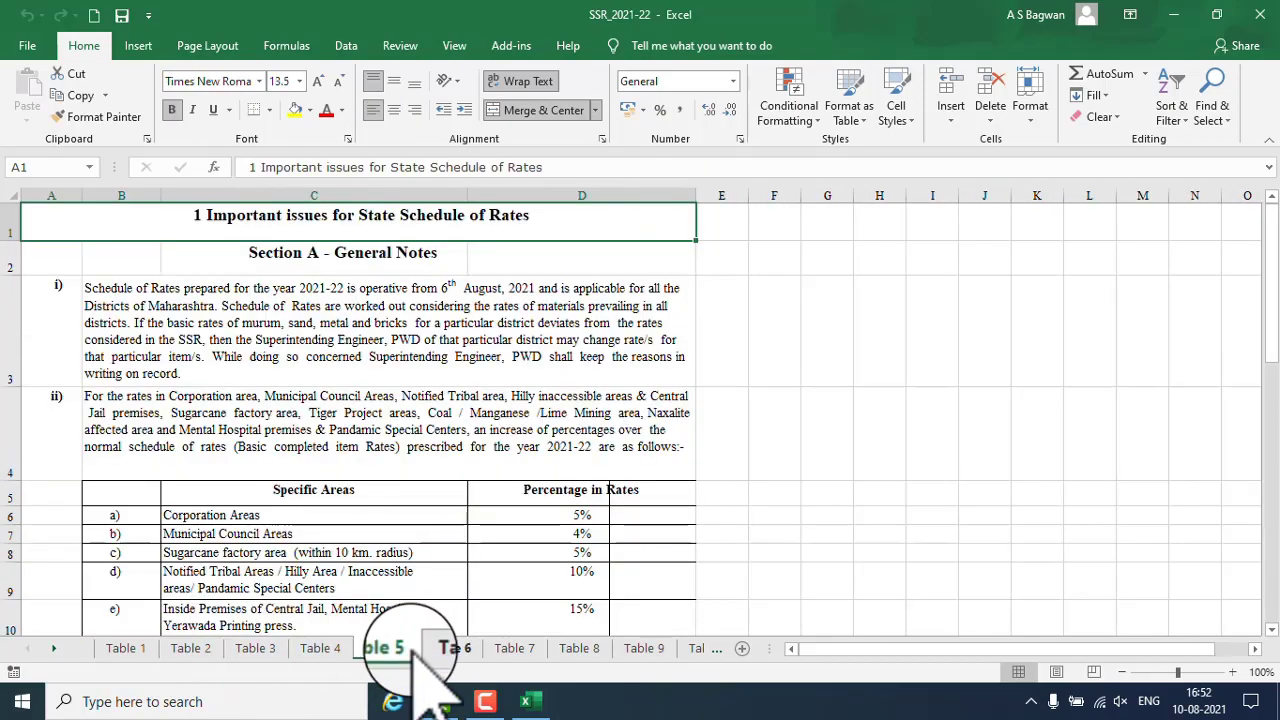
click(450, 648)
click(514, 648)
click(579, 648)
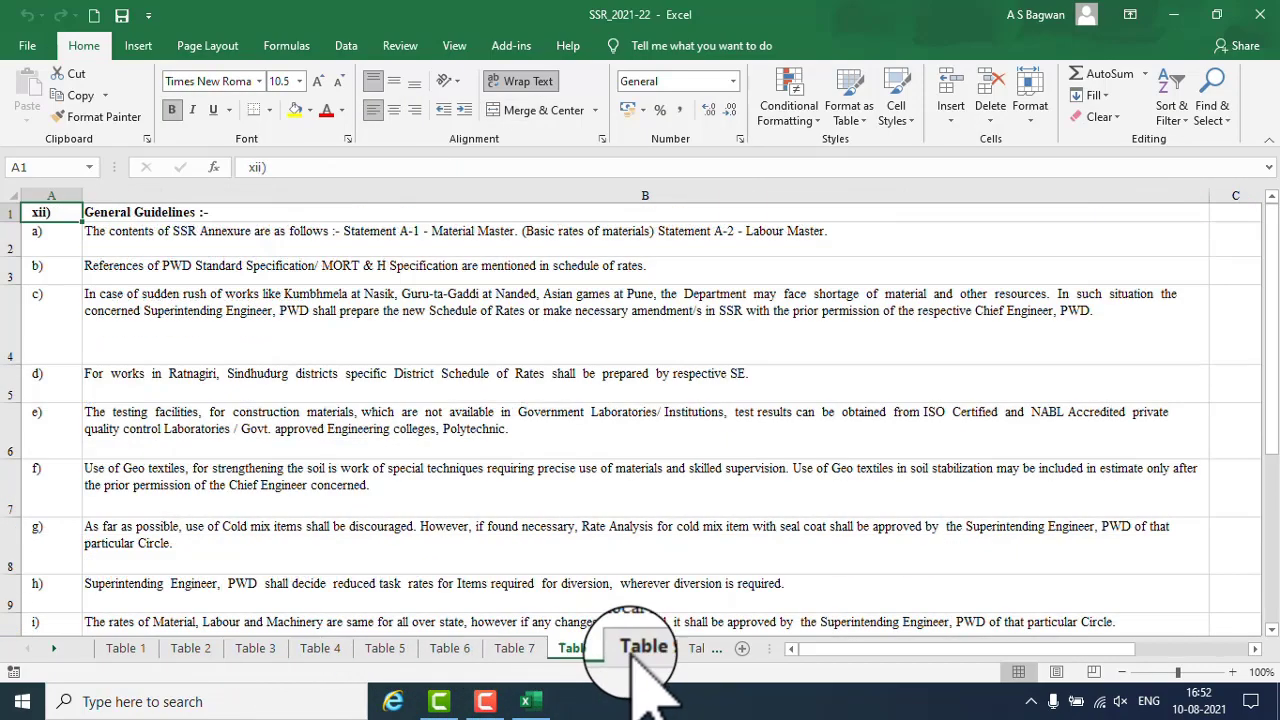
click(640, 648)
click(700, 648)
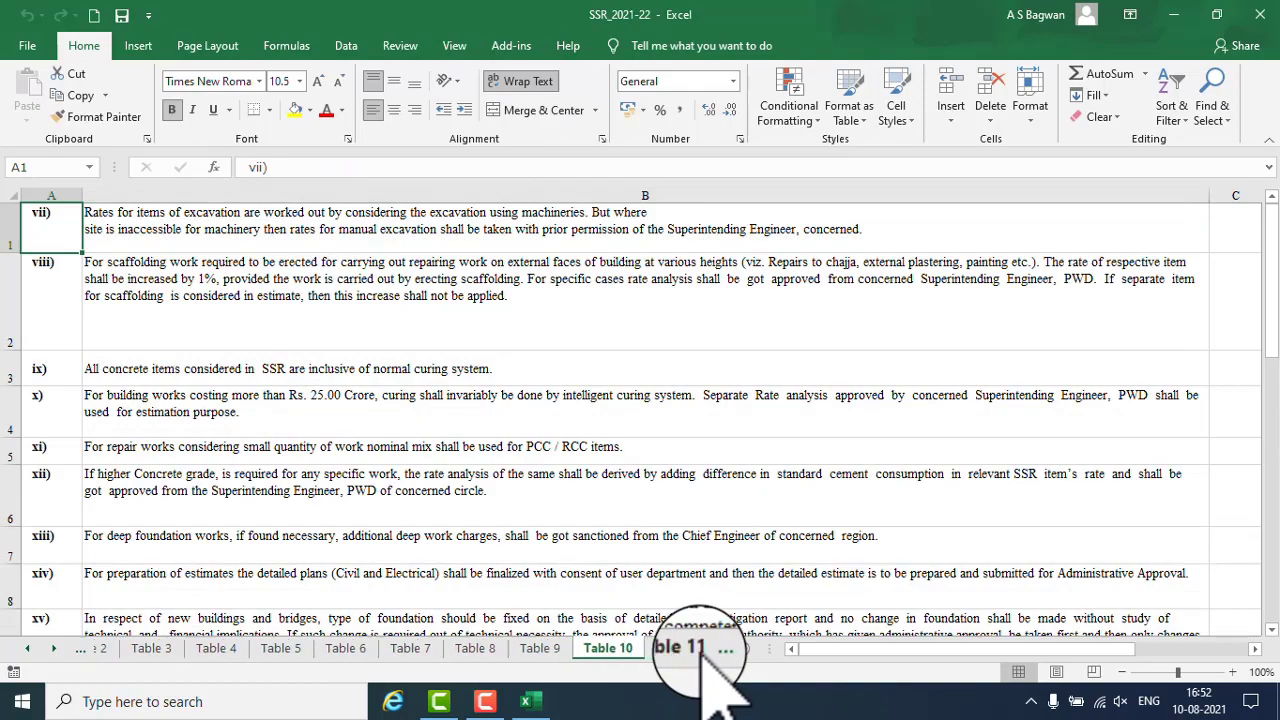
click(700, 648)
click(700, 648)
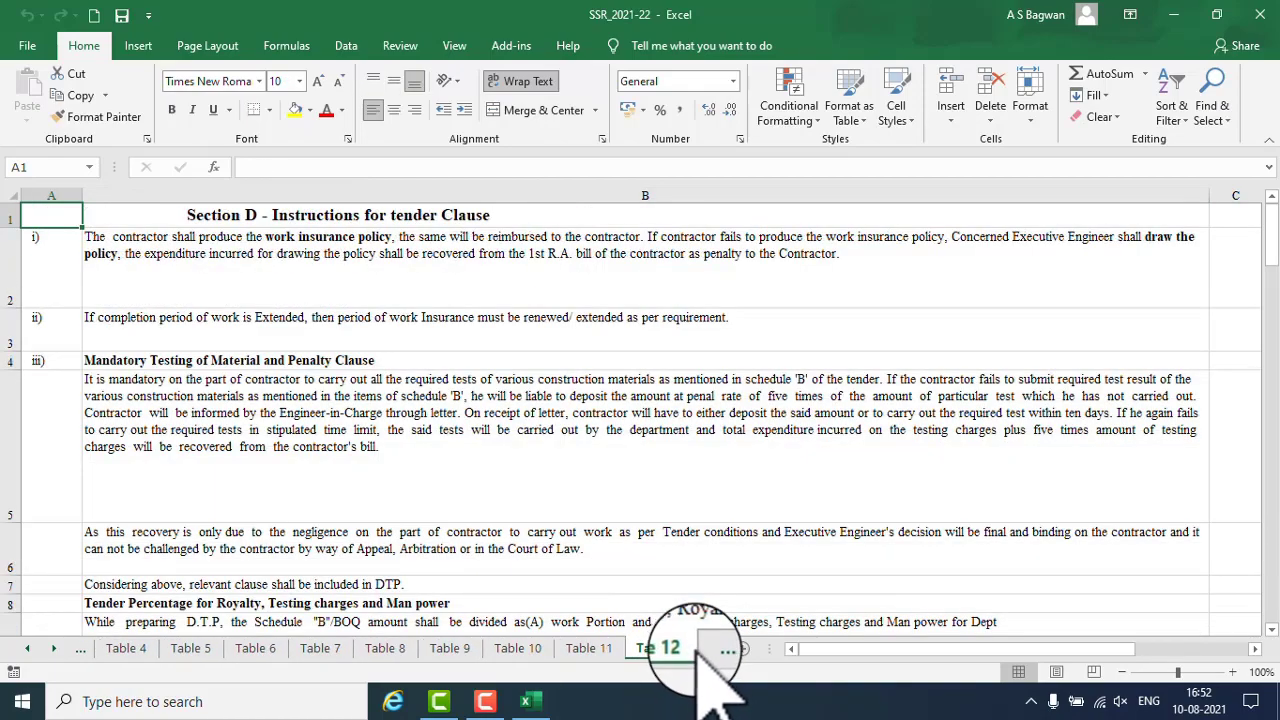
click(703, 648)
click(708, 648)
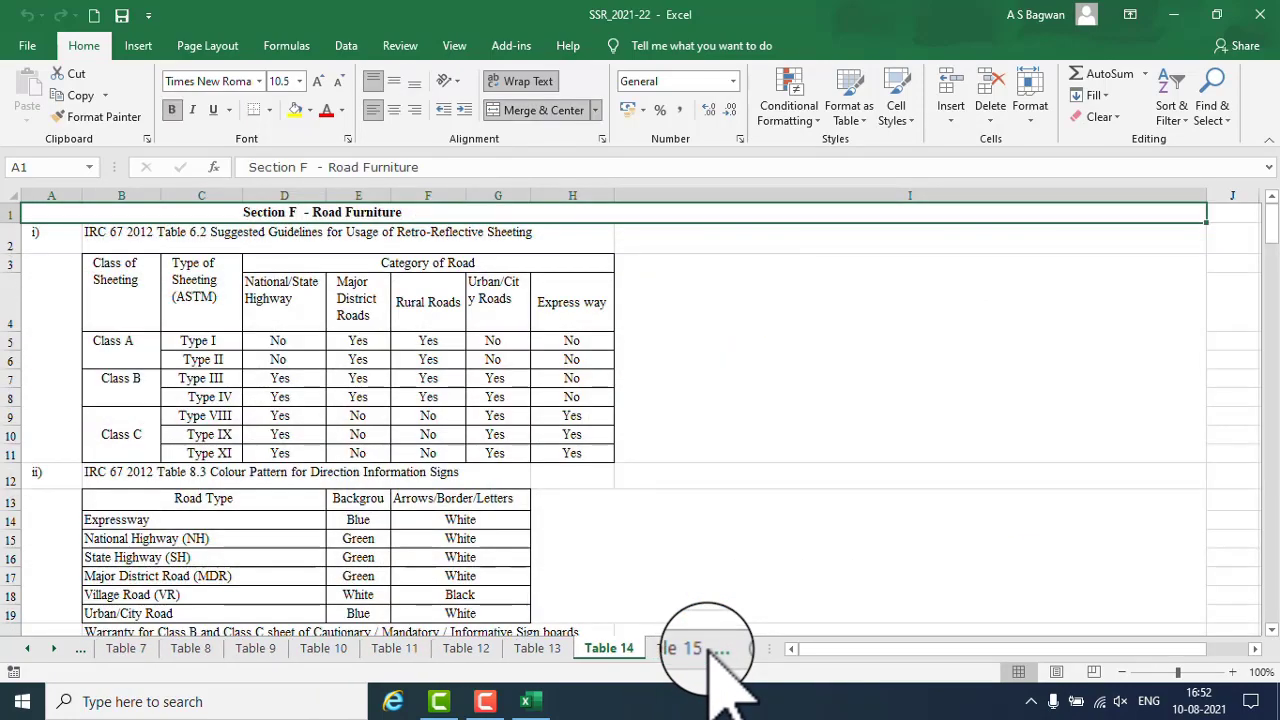
click(718, 650)
click(552, 648)
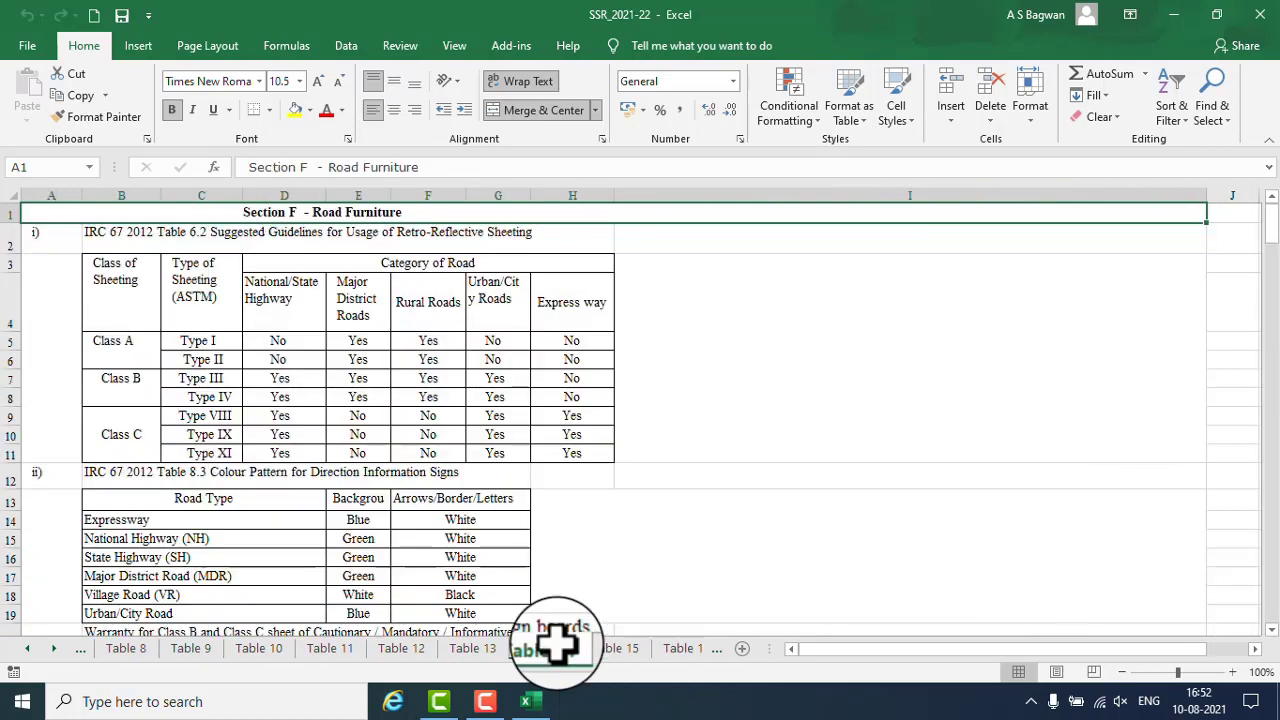
Step: Rename the Table 15 worksheet as 1.01, matching its first SSR item number
click(615, 648)
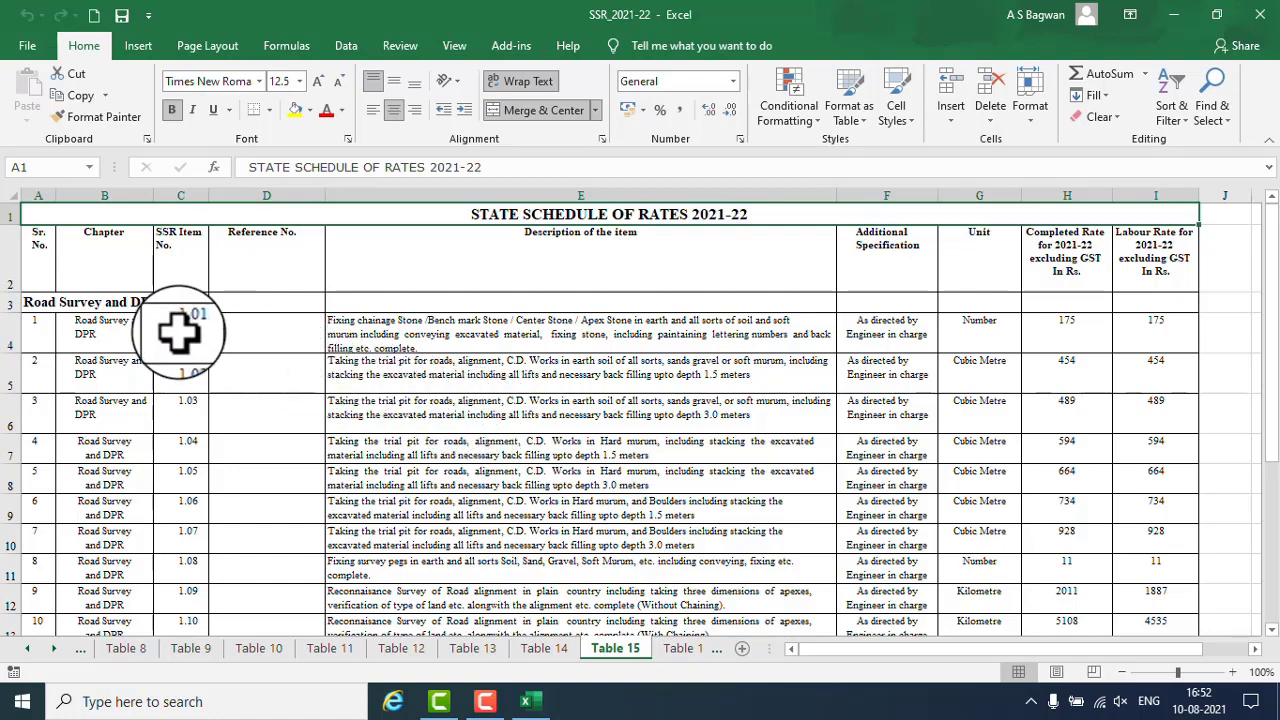
right_click(614, 668)
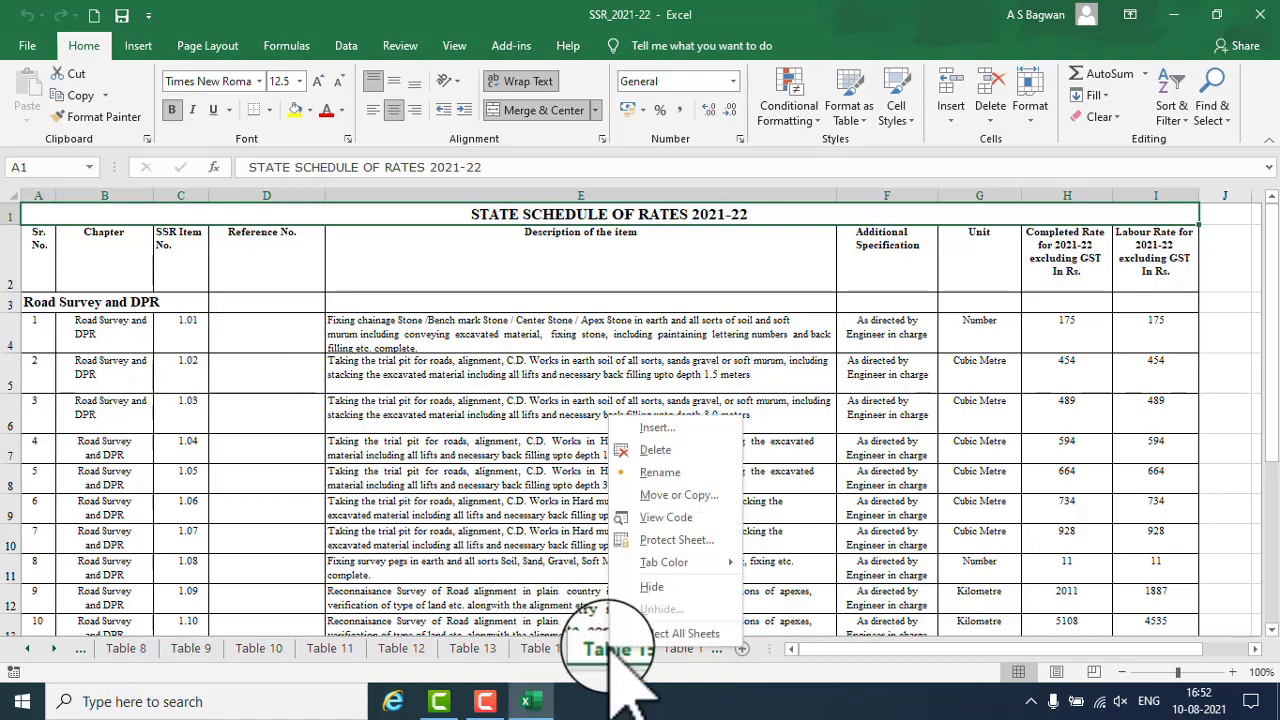
click(655, 463)
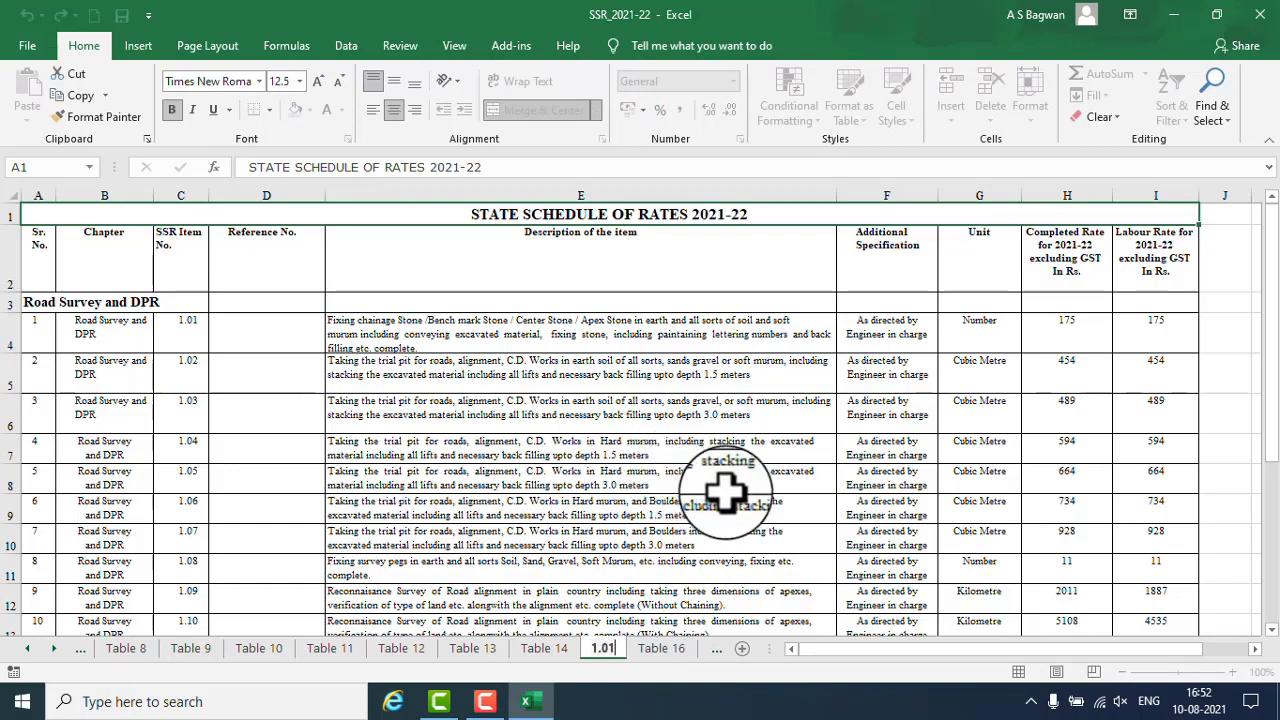
click(727, 485)
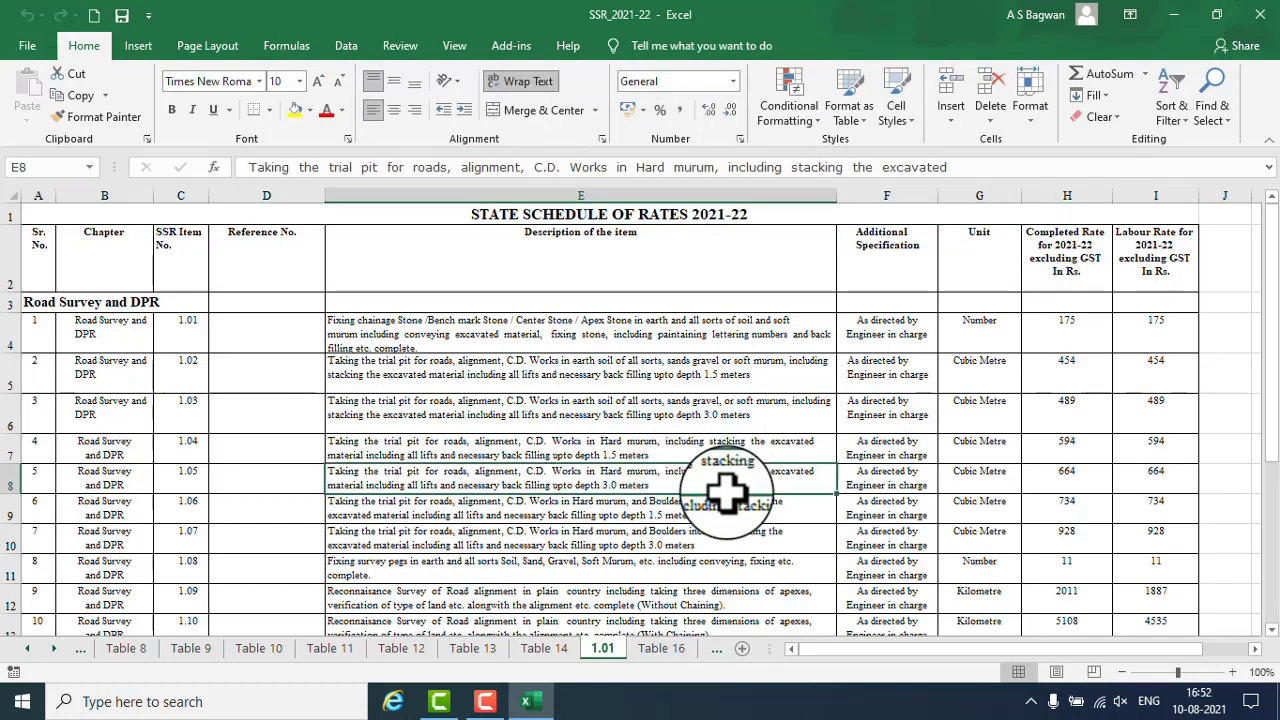
Step: Set the font size of all cells on the 1.01 worksheet to 10
click(15, 197)
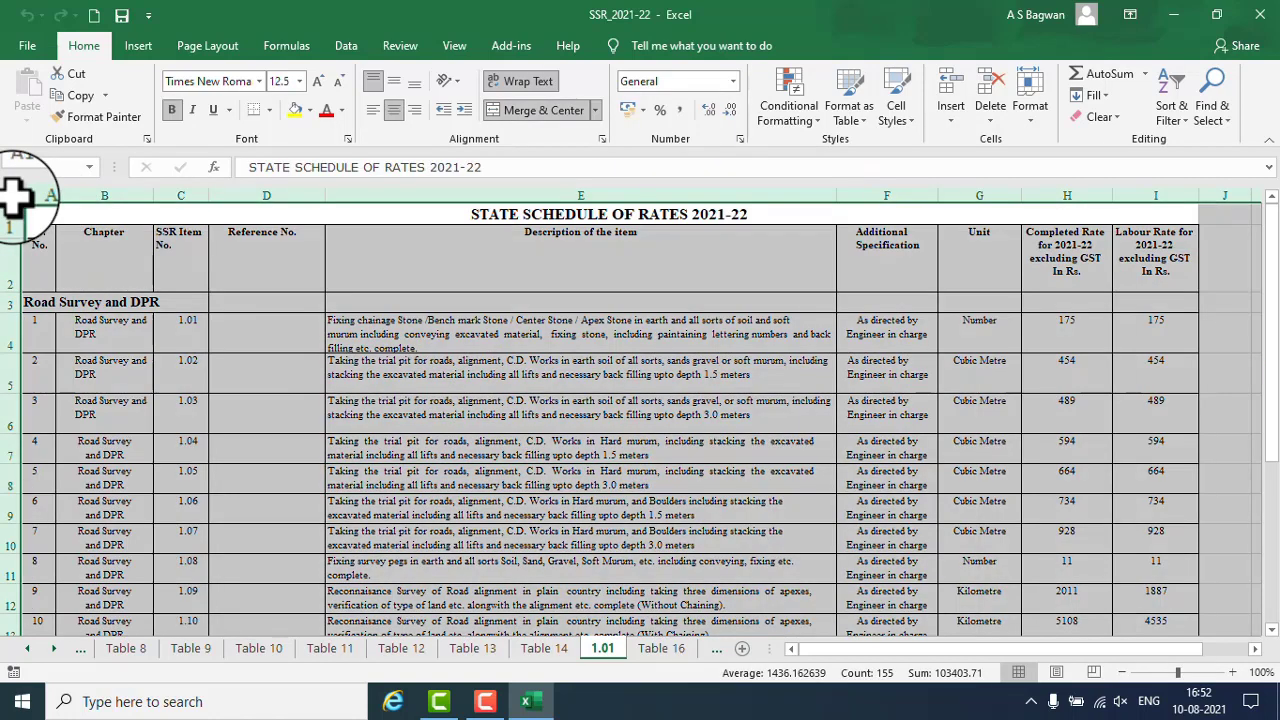
click(305, 80)
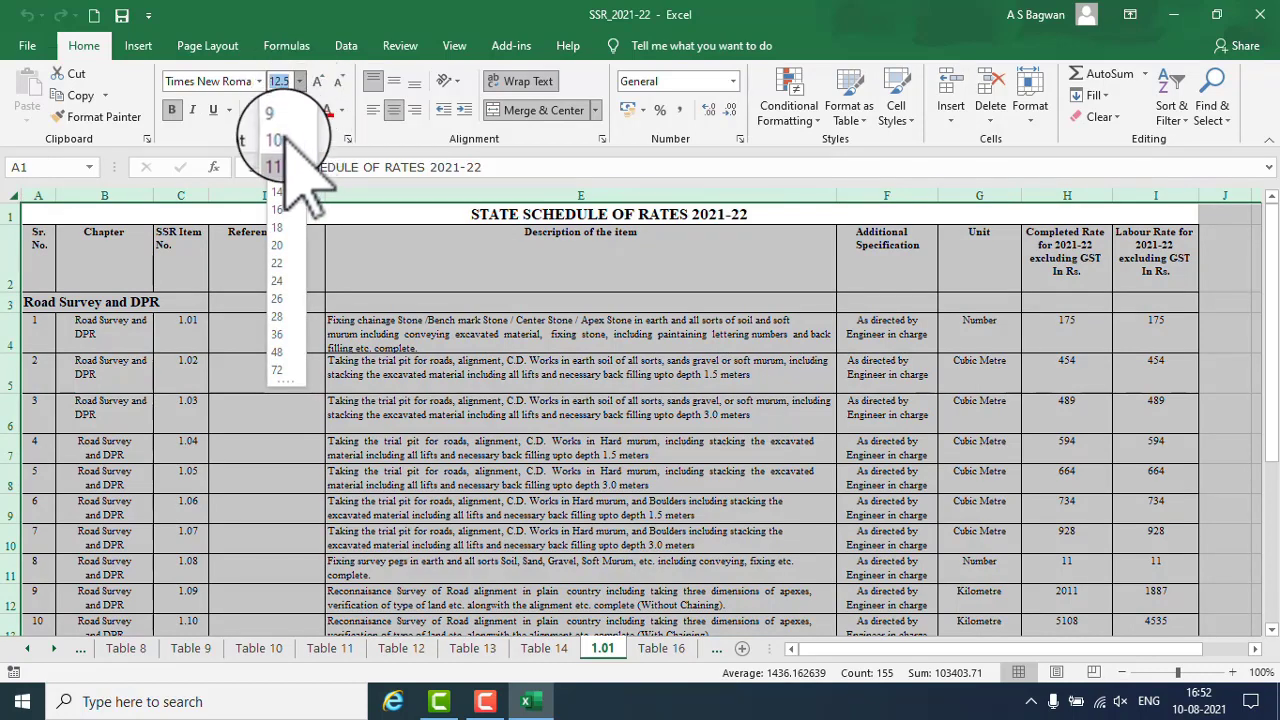
click(276, 137)
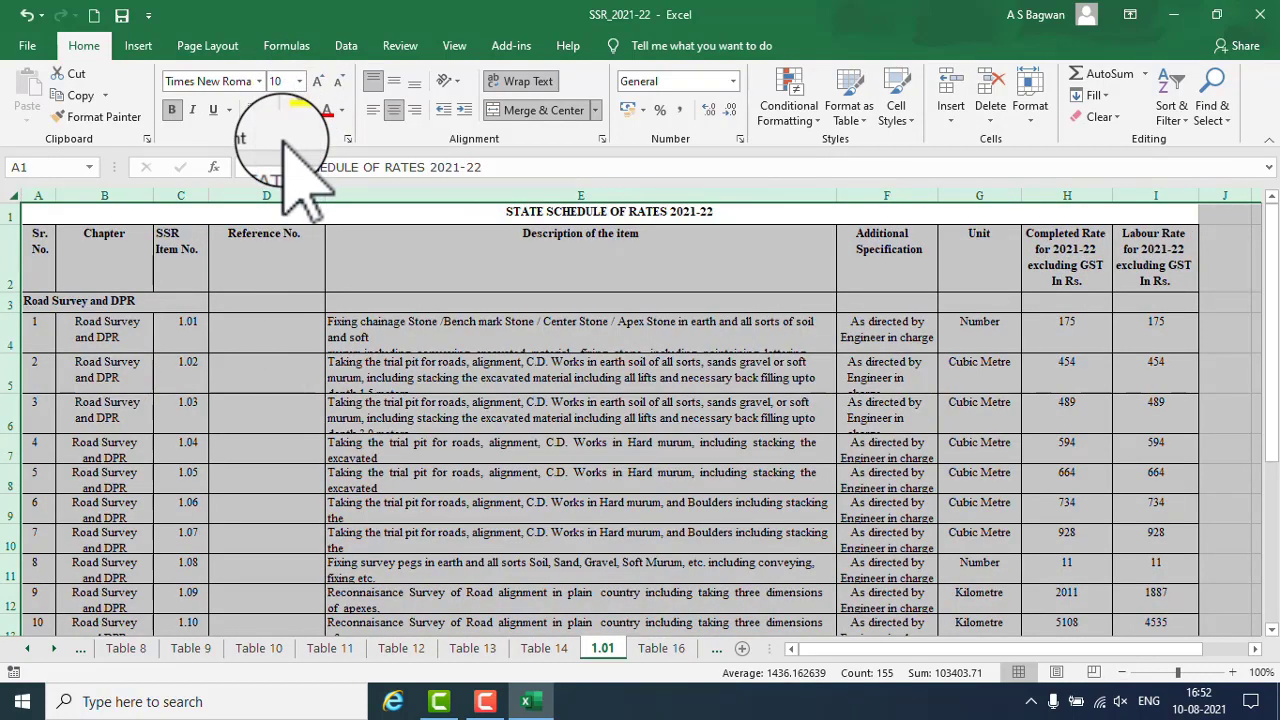
Step: Change the font of all cells on the 1.01 worksheet to Verdana
click(258, 81)
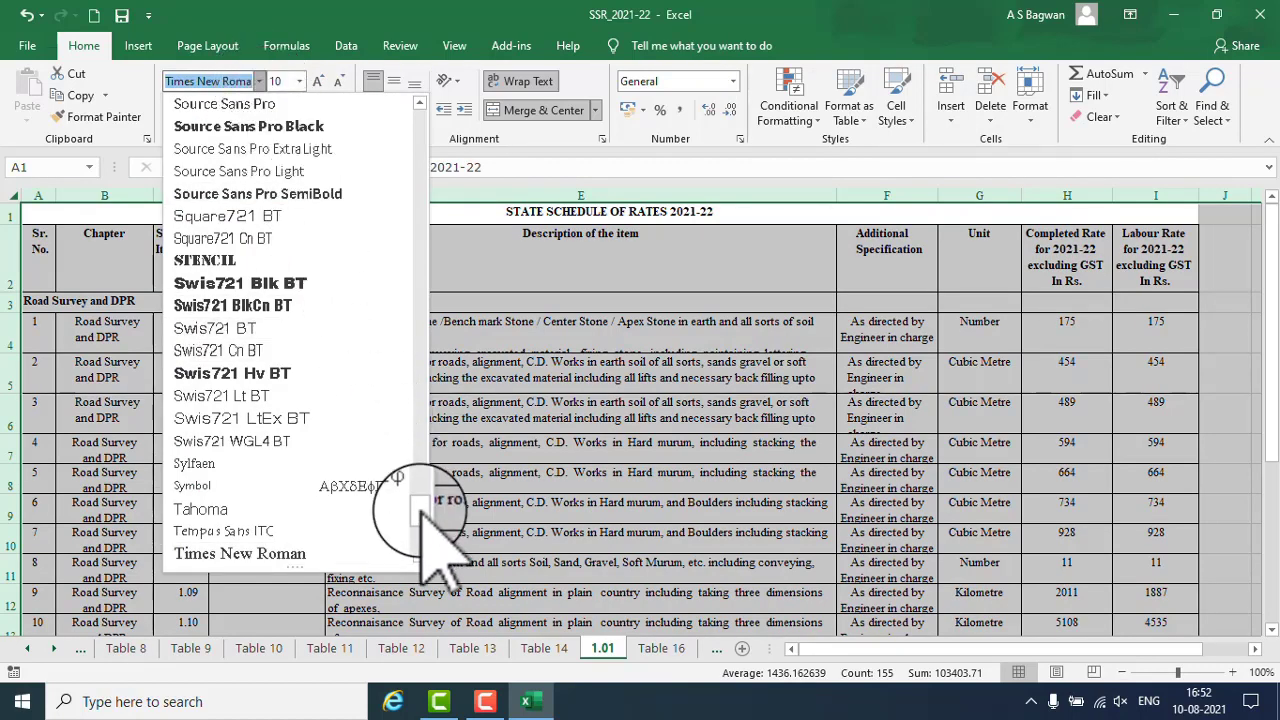
drag(420, 507, 428, 548)
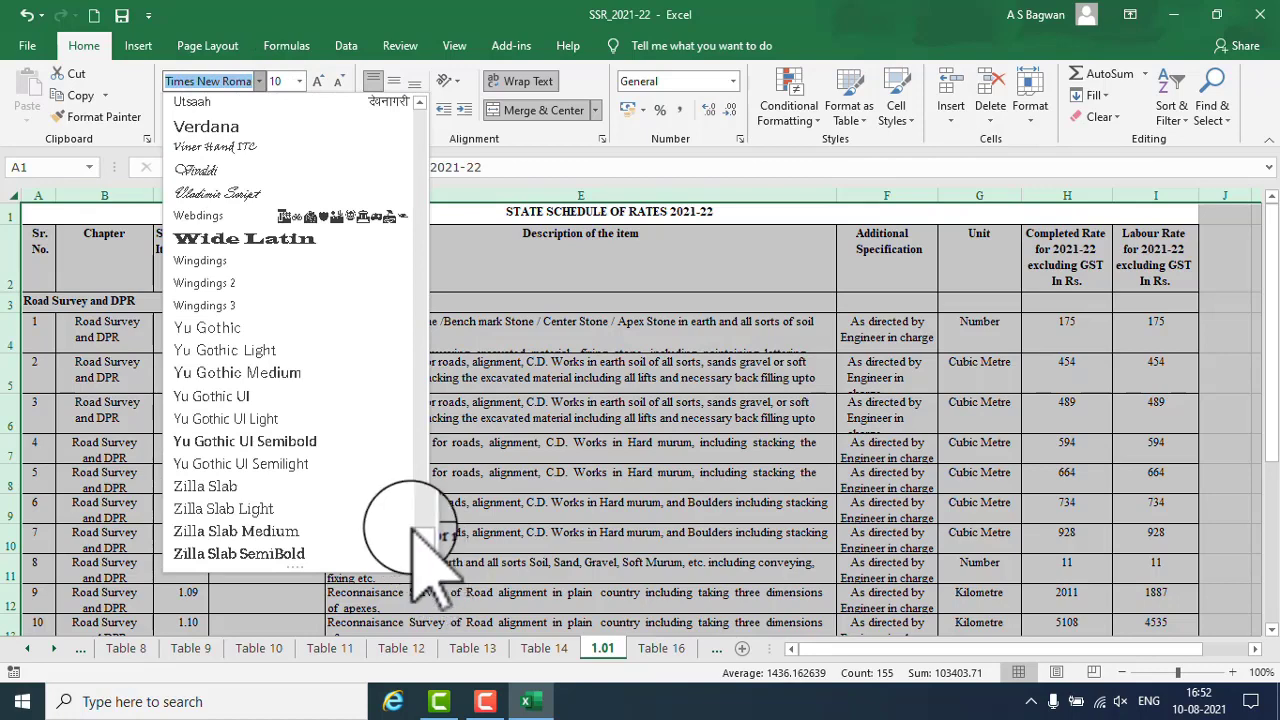
click(218, 128)
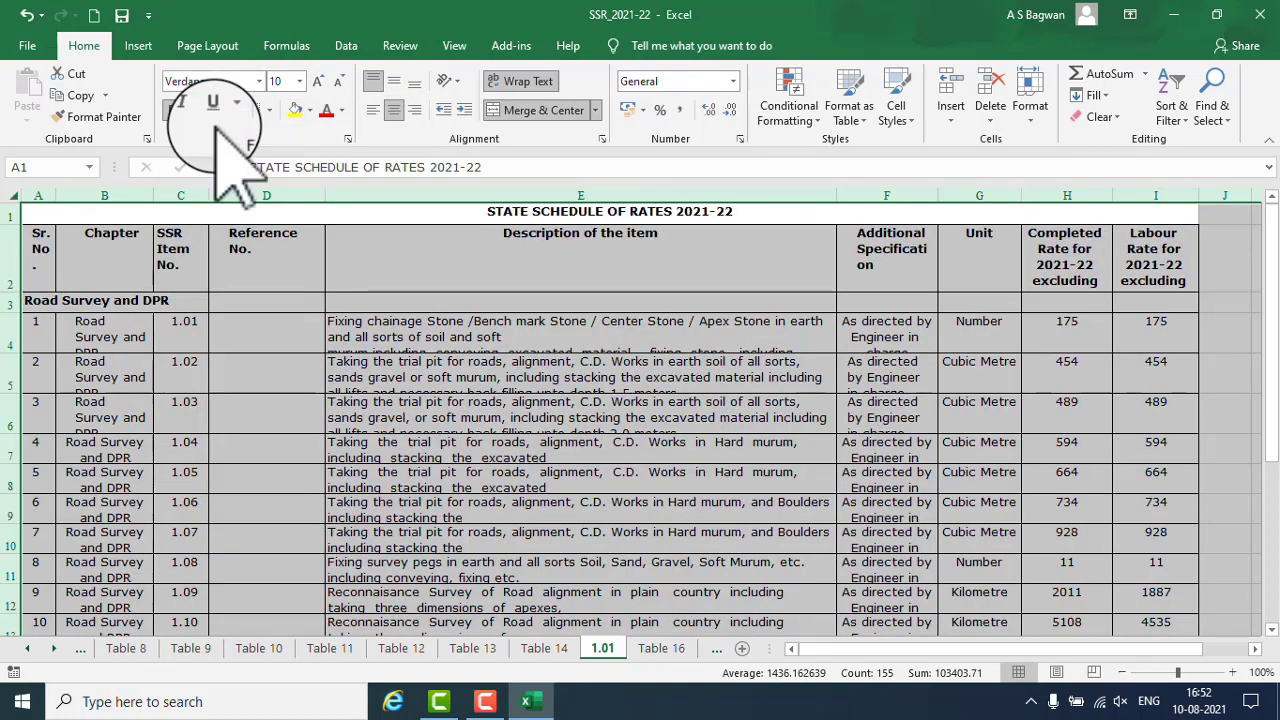
Step: AutoFit all row heights on the 1.01 worksheet and check that the item descriptions show in full
click(1030, 105)
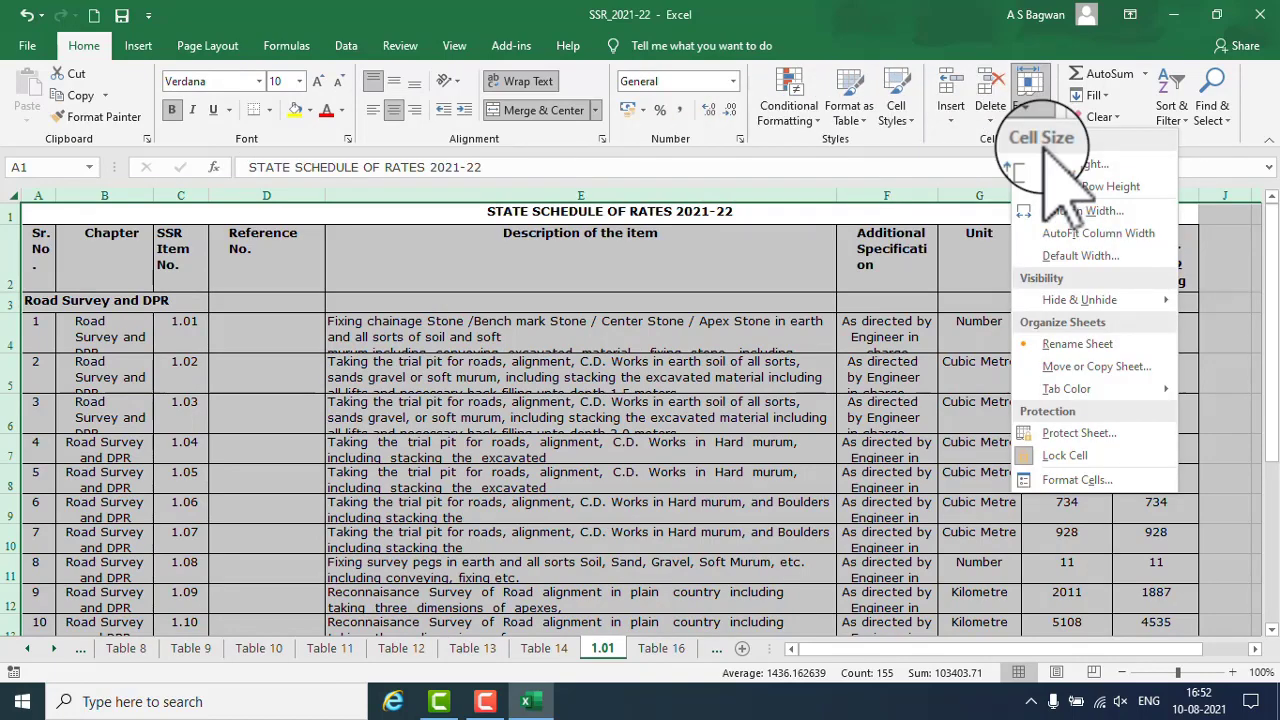
click(1065, 188)
click(543, 491)
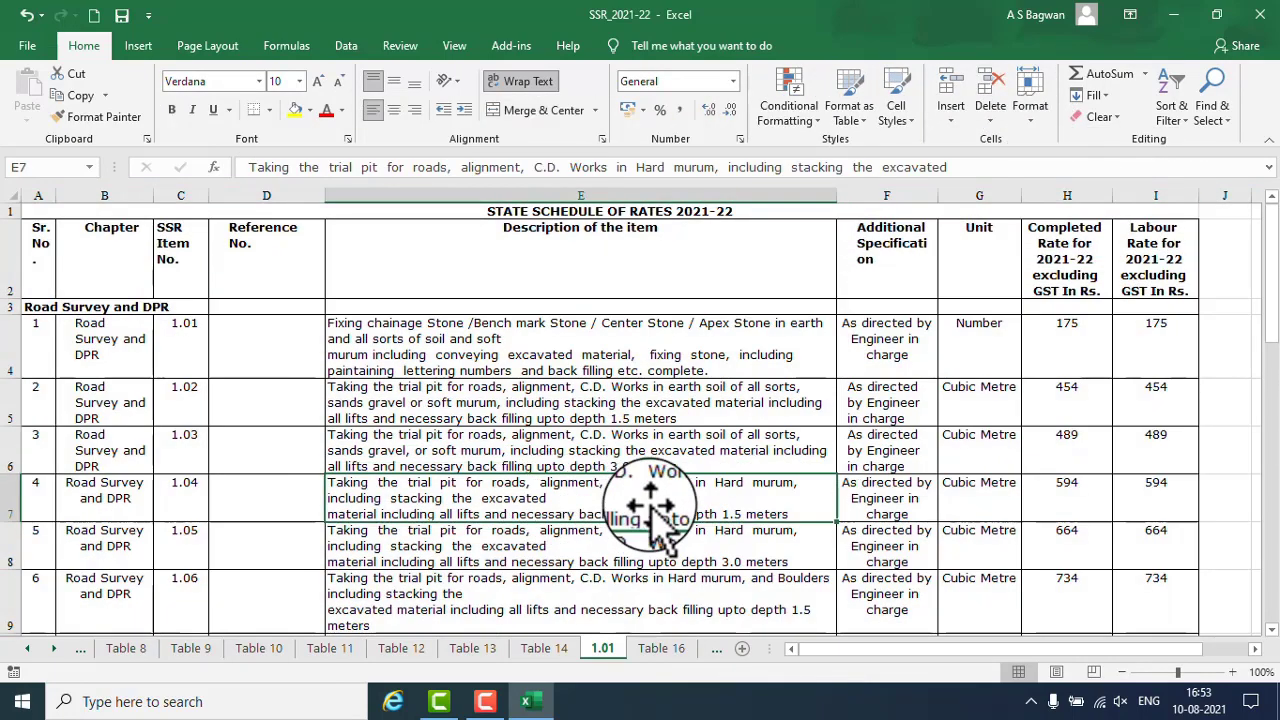
scroll(651, 505, down, 4)
scroll(651, 500, up, 4)
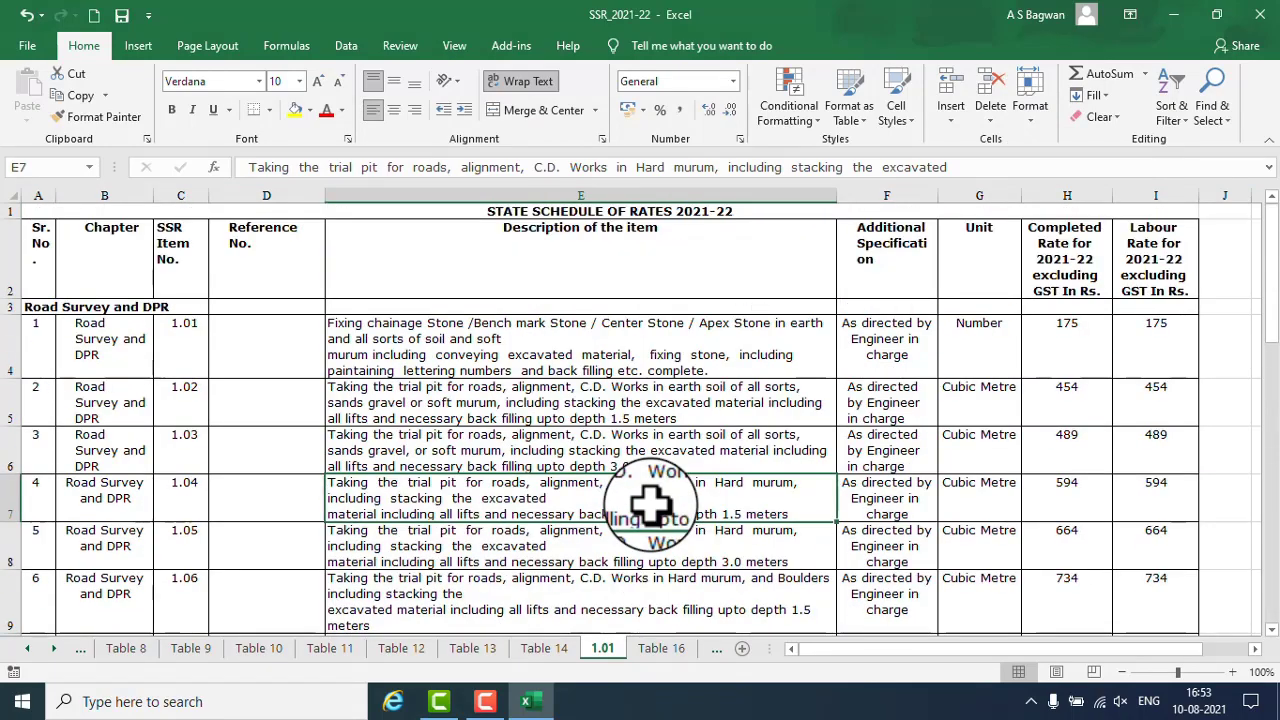
scroll(651, 505, down, 3)
scroll(651, 505, up, 3)
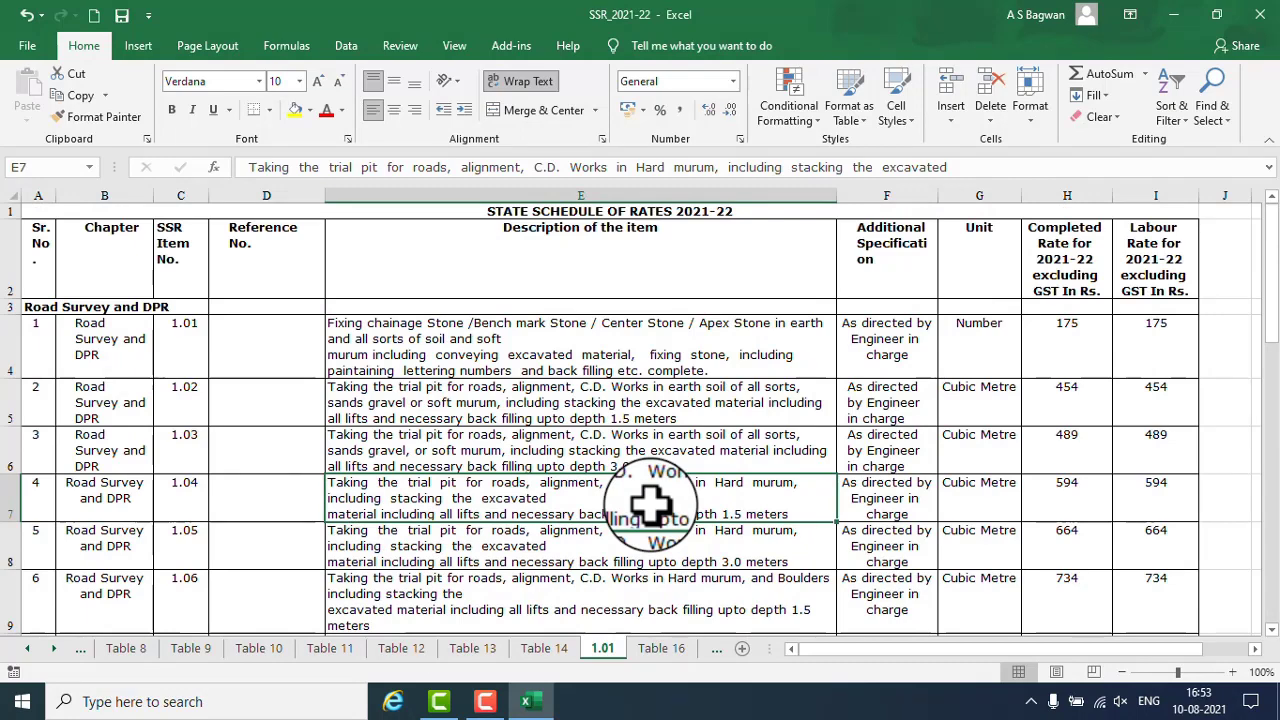
scroll(654, 469, down, 2)
scroll(657, 457, up, 2)
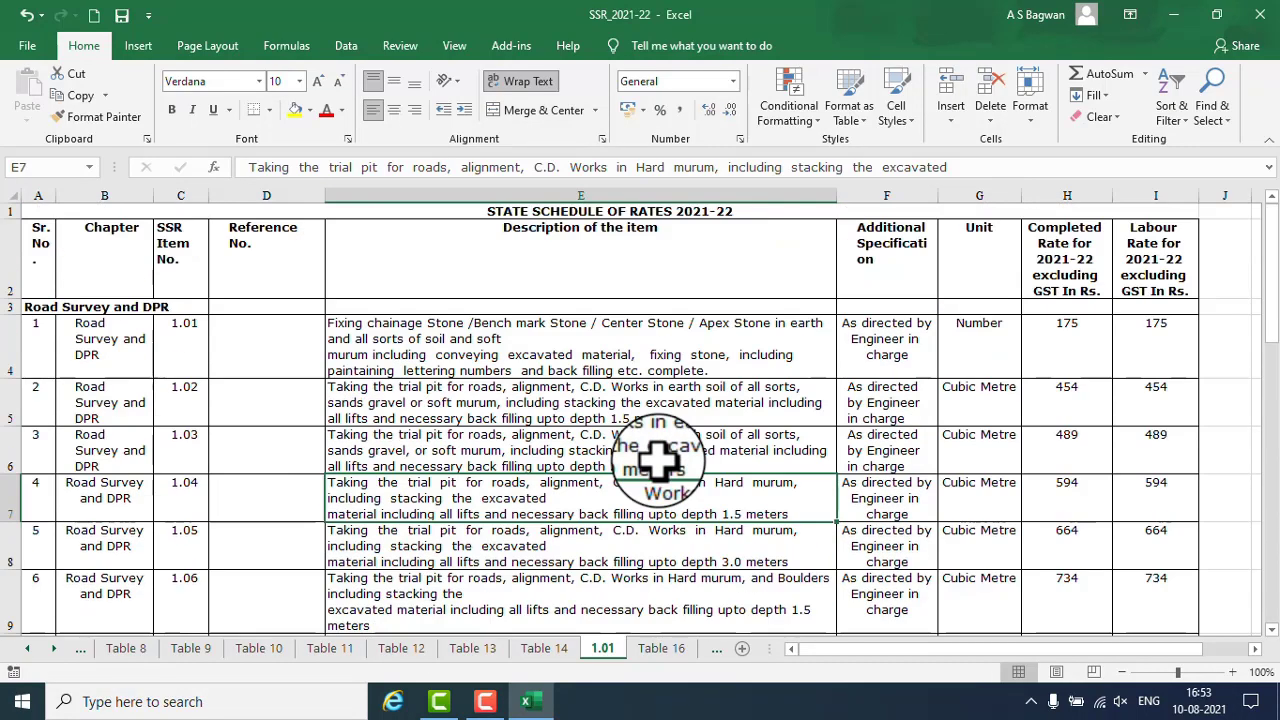
Step: Rename the Table 16 worksheet as 1.19, matching its first SSR item number
click(662, 650)
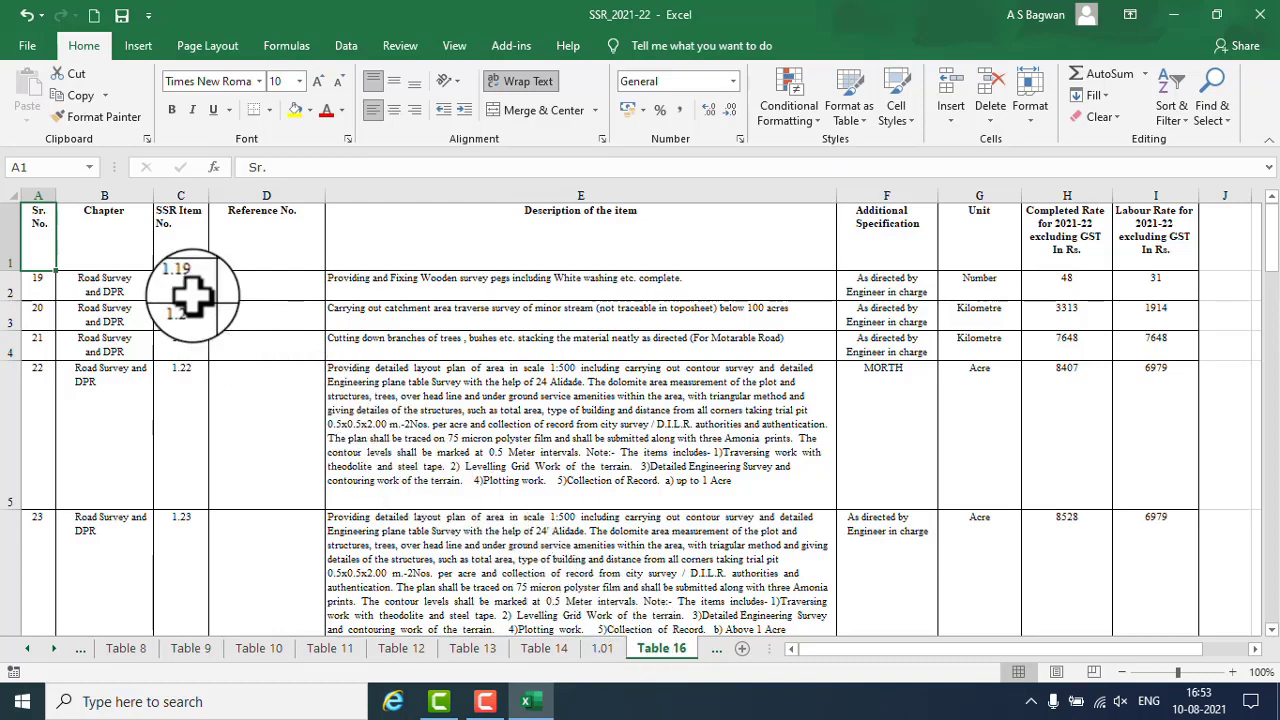
click(190, 287)
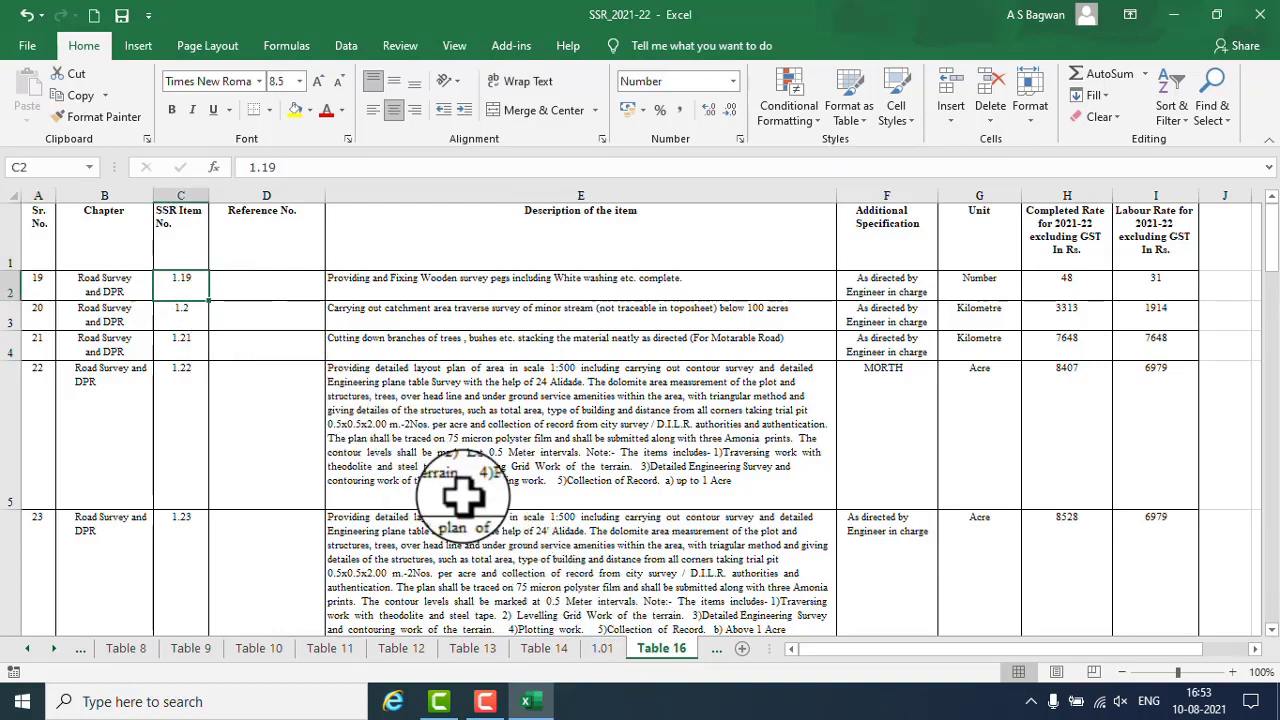
right_click(662, 652)
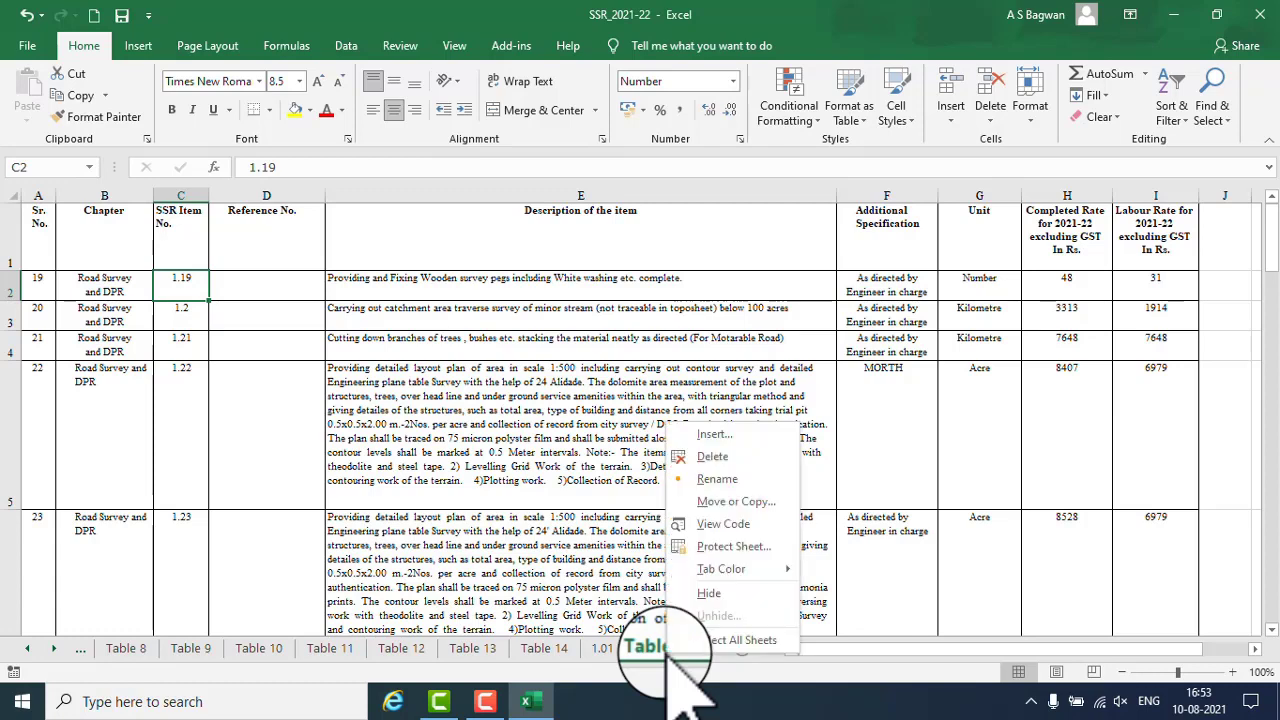
click(716, 481)
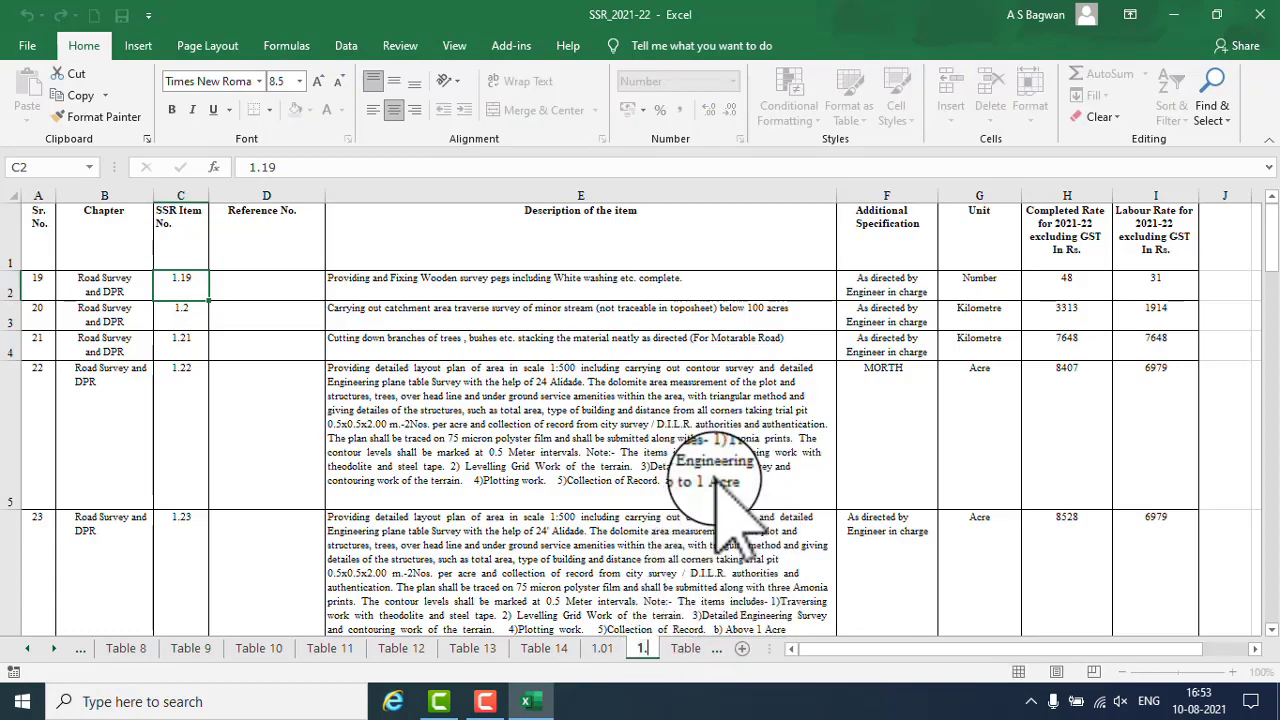
click(726, 400)
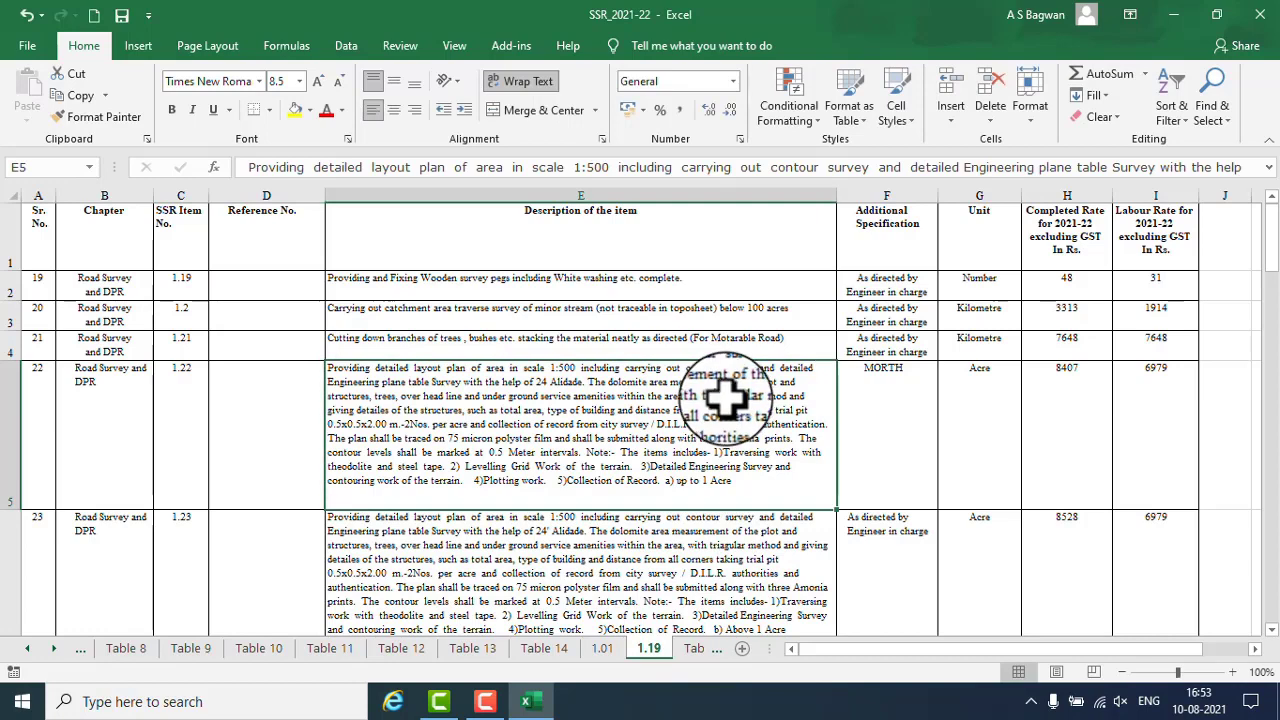
Step: Set all cells on the 1.19 worksheet to font size 10 and the Verdana font
click(16, 195)
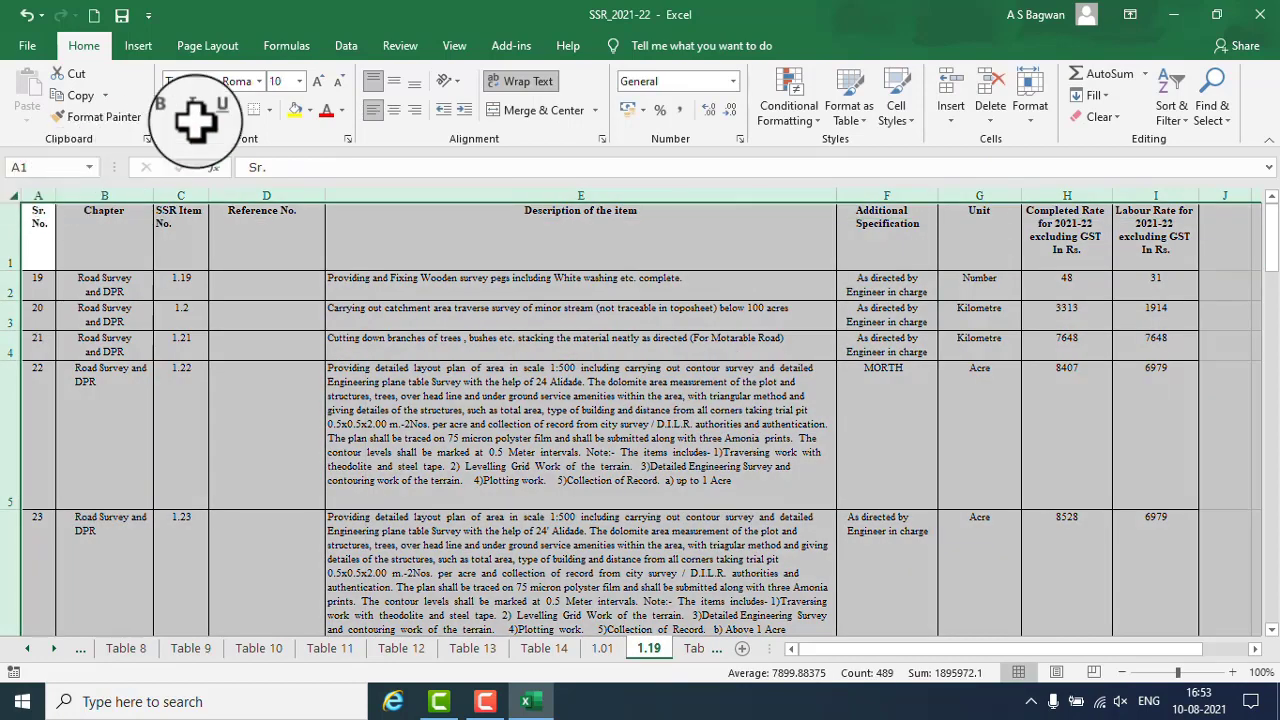
click(300, 81)
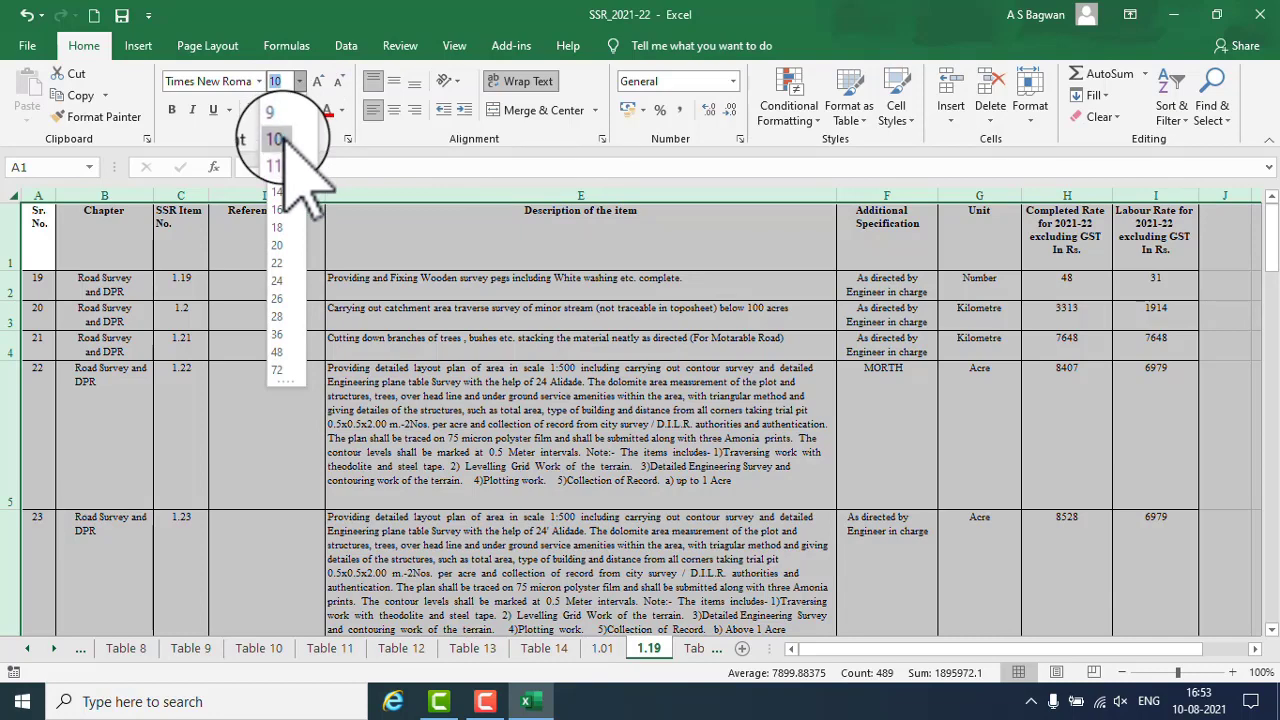
click(295, 155)
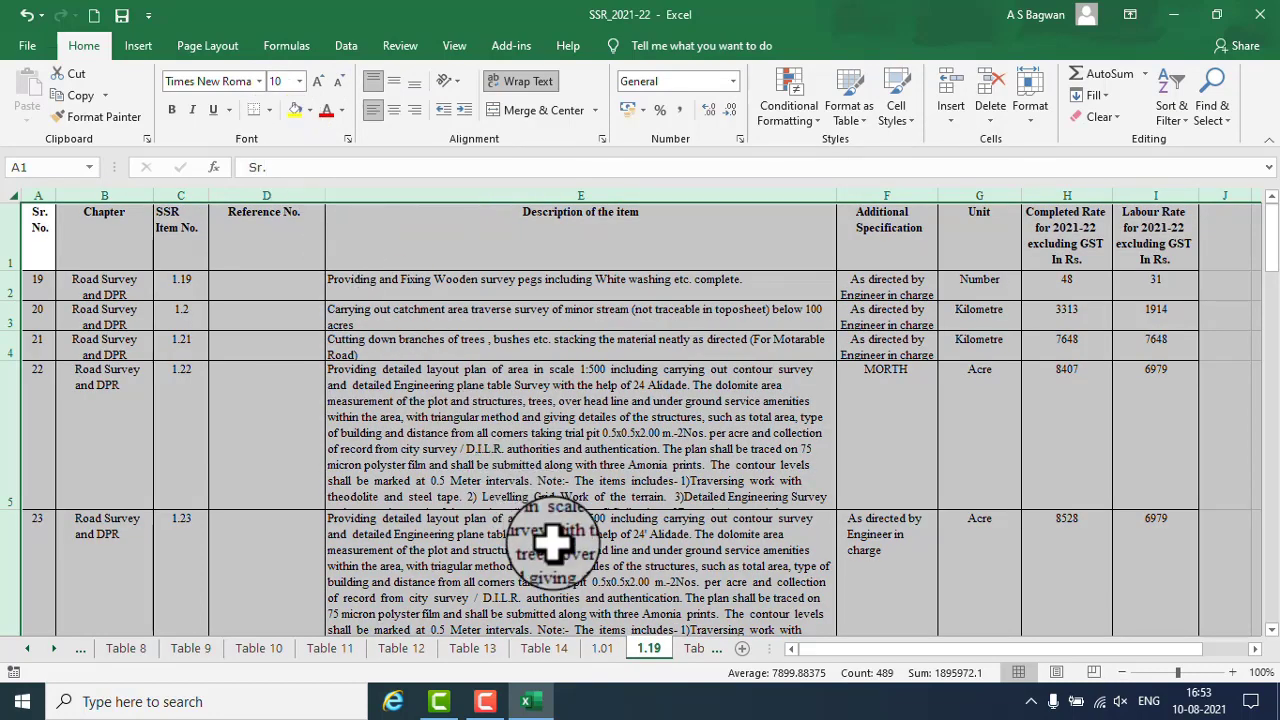
click(259, 82)
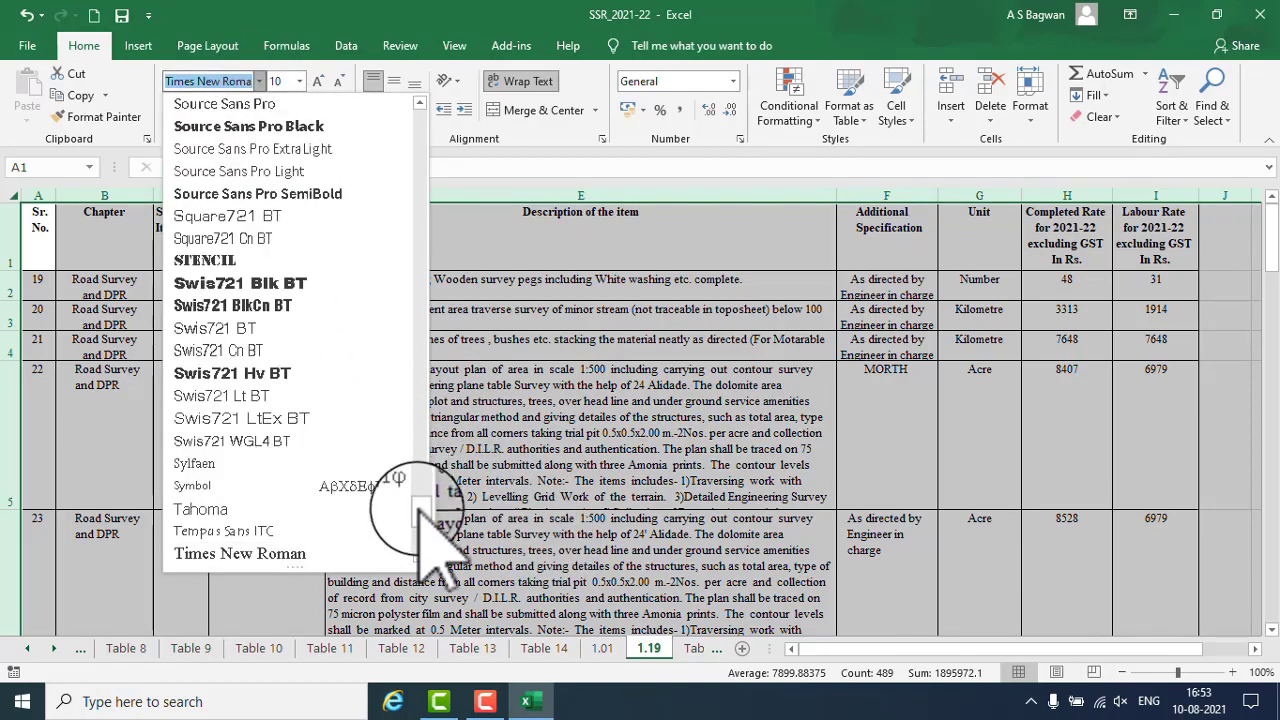
scroll(421, 519, down, 6)
click(214, 123)
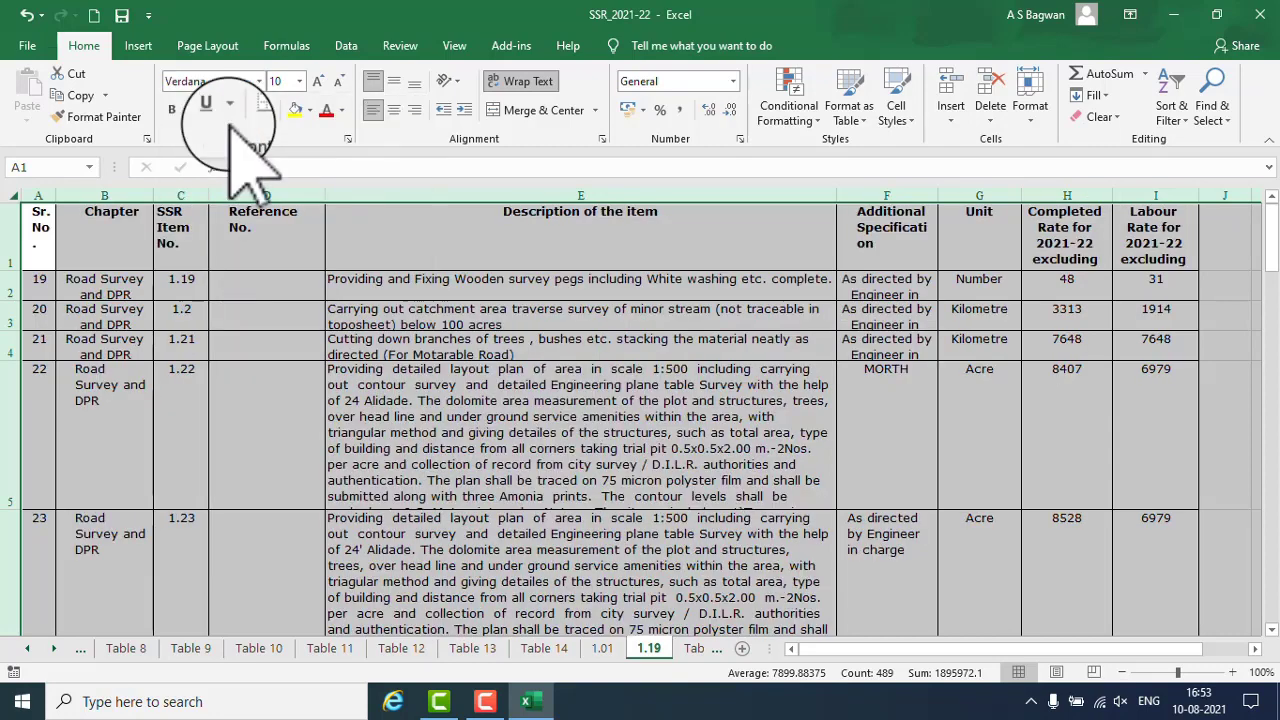
Step: AutoFit all row heights on the 1.19 worksheet and look through its items
click(1033, 112)
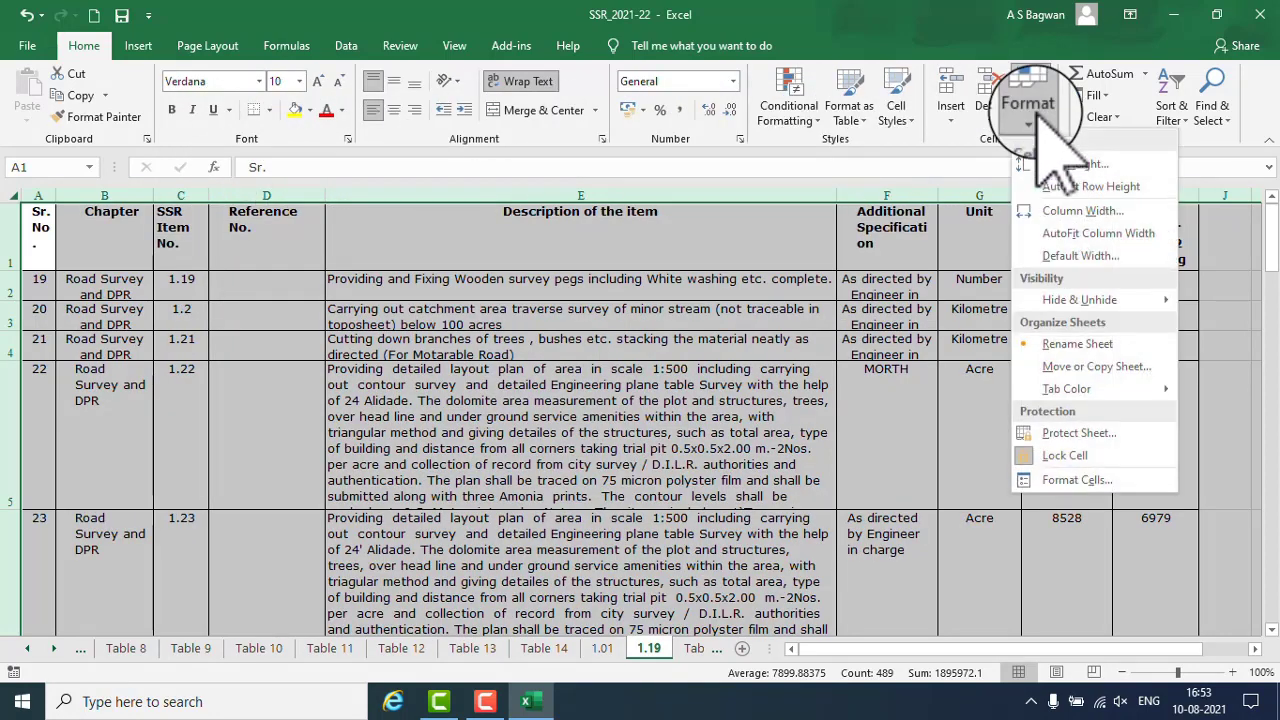
click(1088, 186)
click(500, 457)
scroll(571, 486, down, 6)
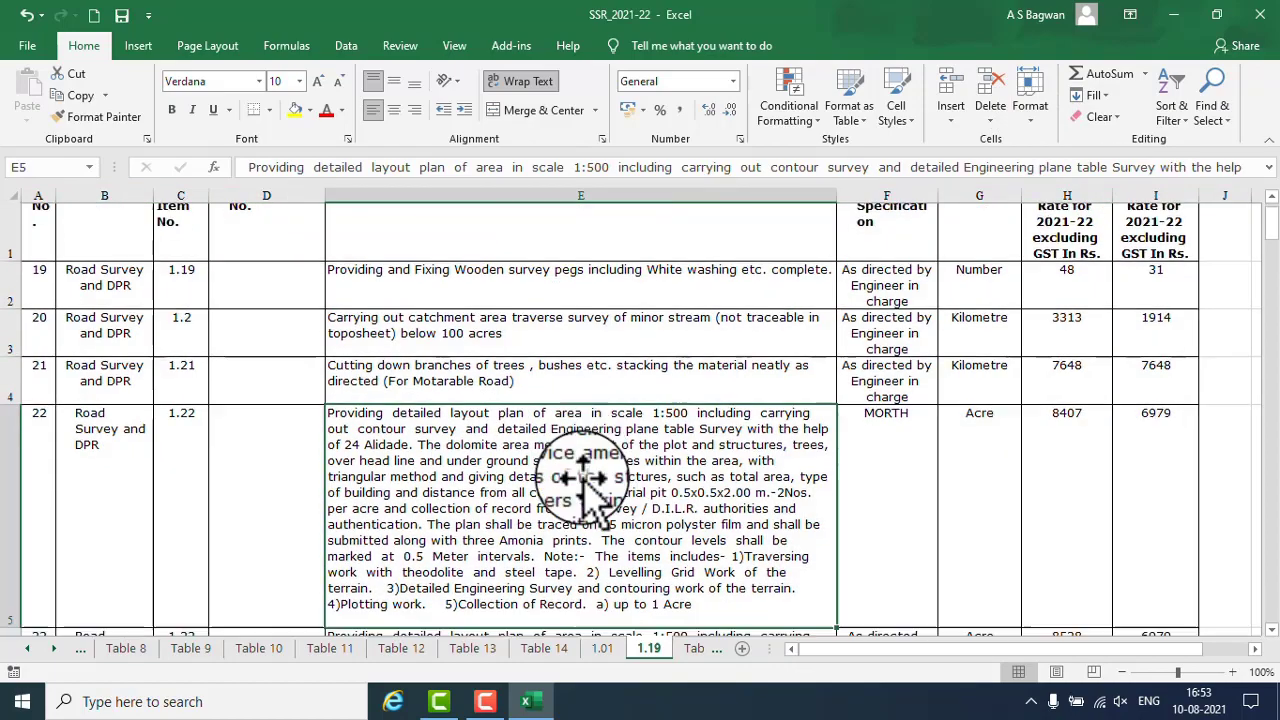
scroll(580, 475, down, 7)
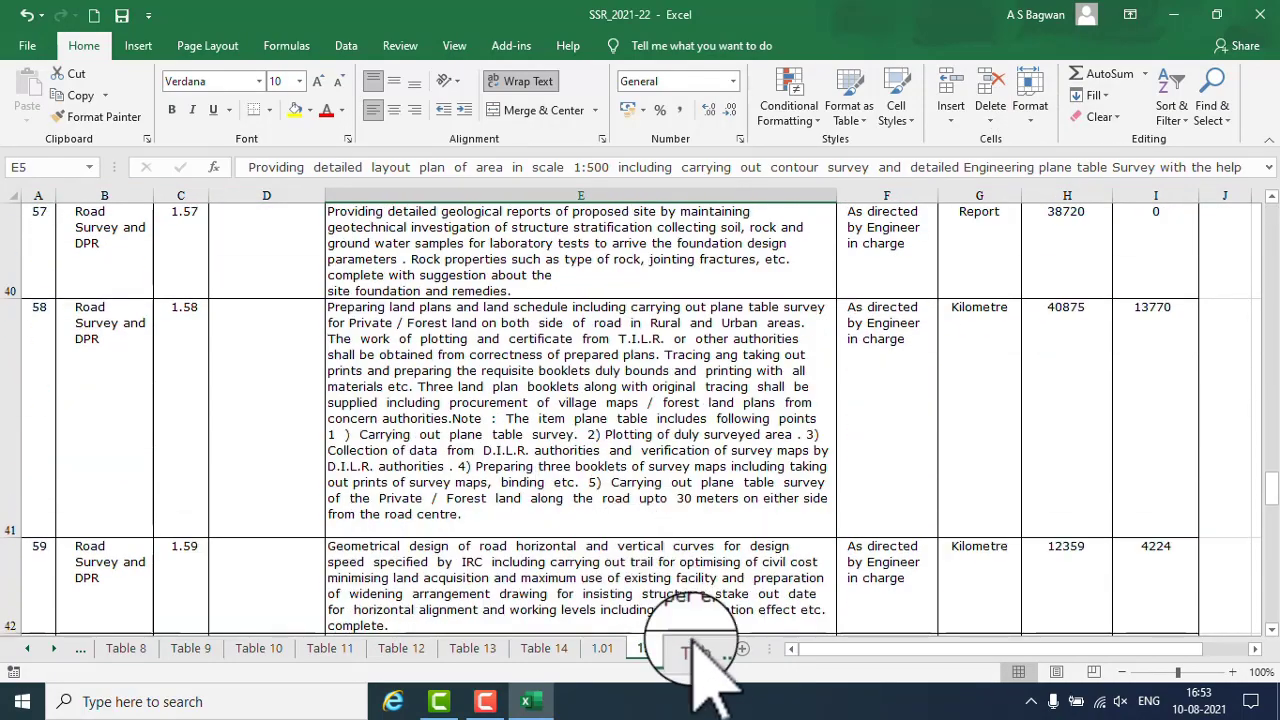
Step: Rename the Table 17 worksheet as 2.01, matching its first SSR item number
click(697, 650)
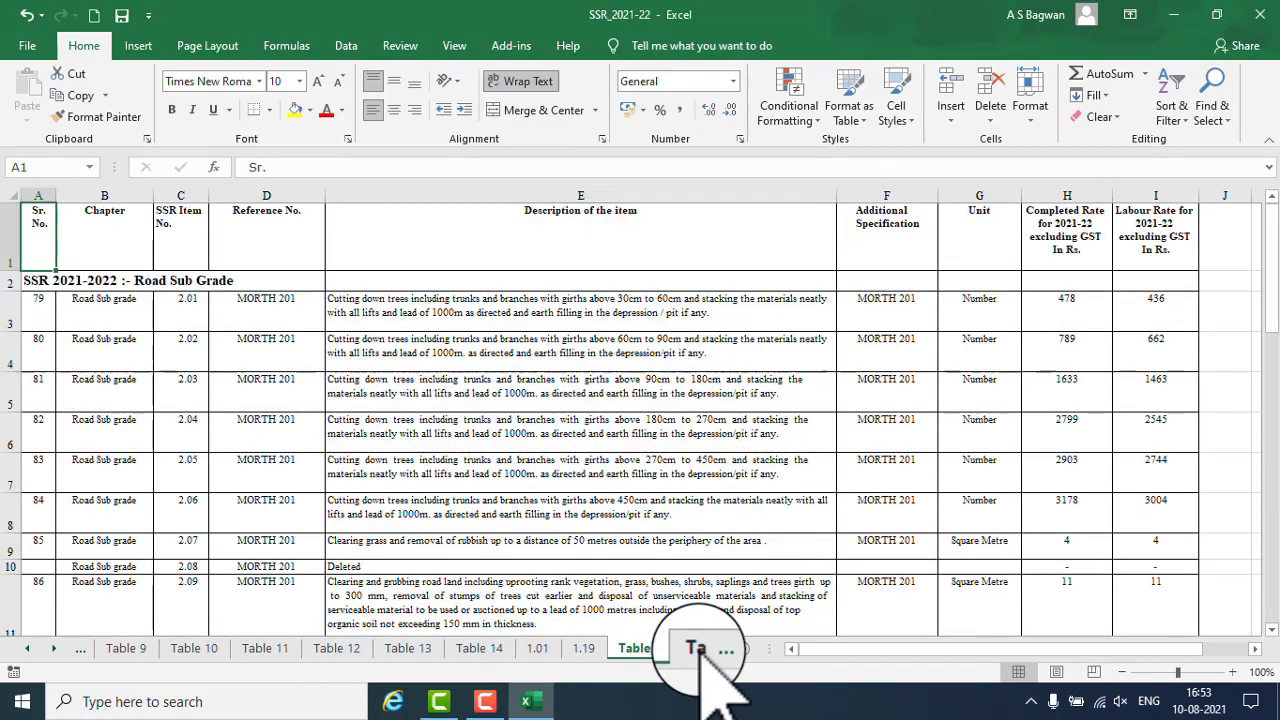
right_click(645, 650)
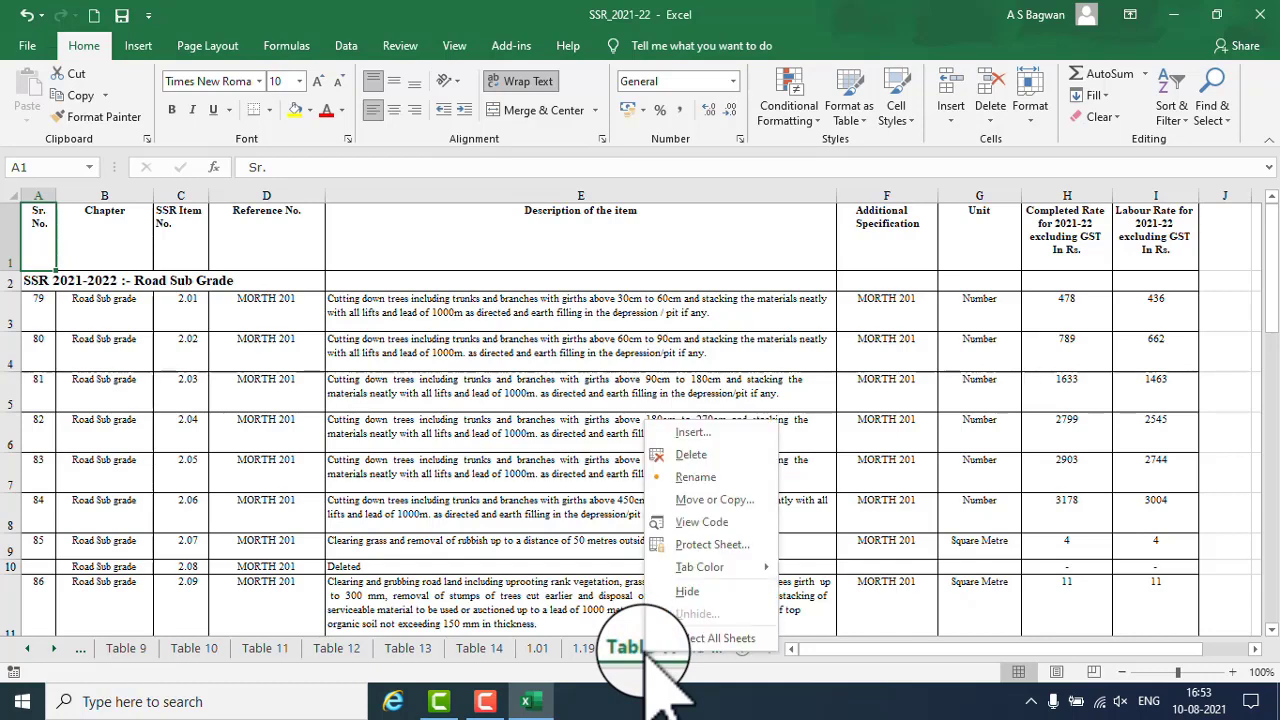
click(698, 476)
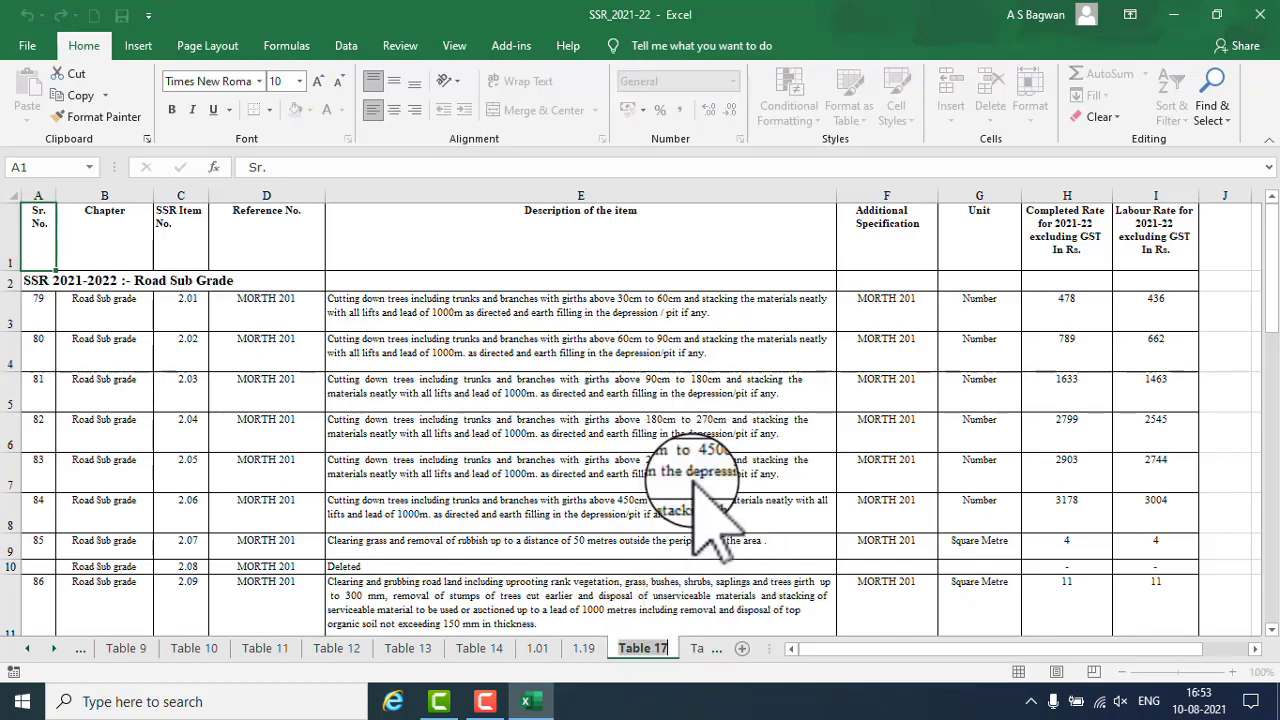
click(626, 588)
right_click(645, 650)
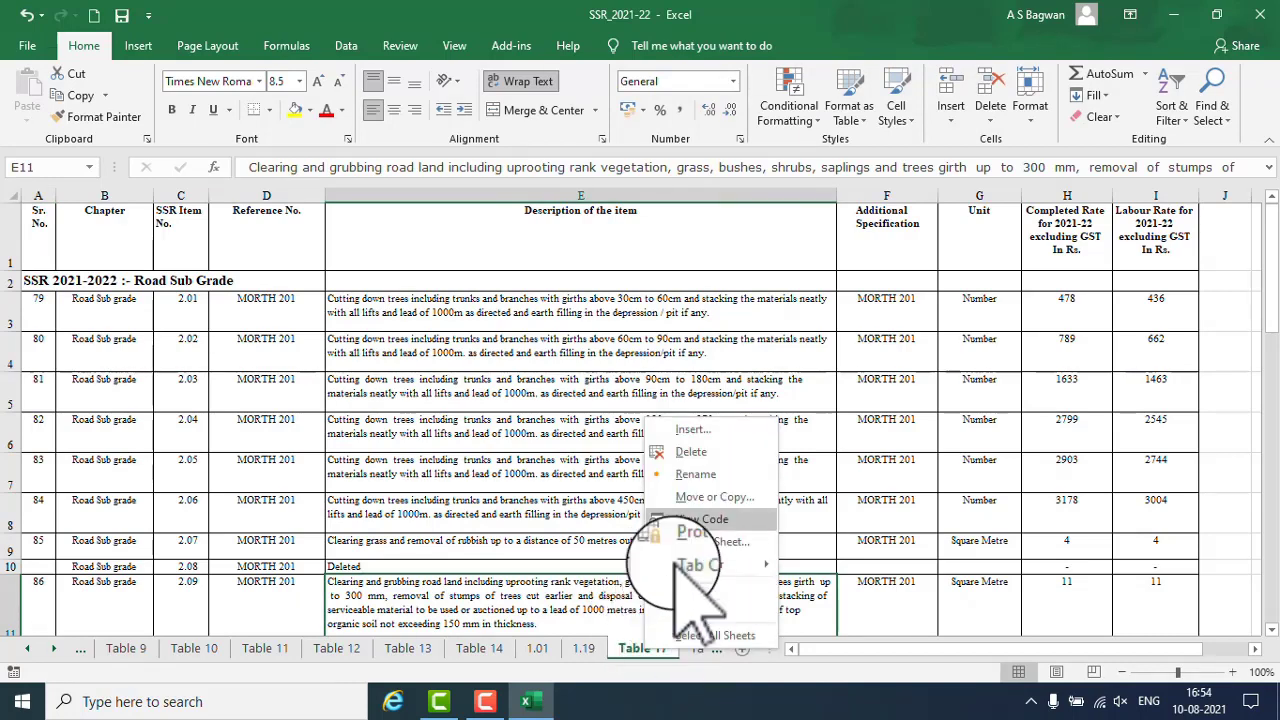
click(700, 476)
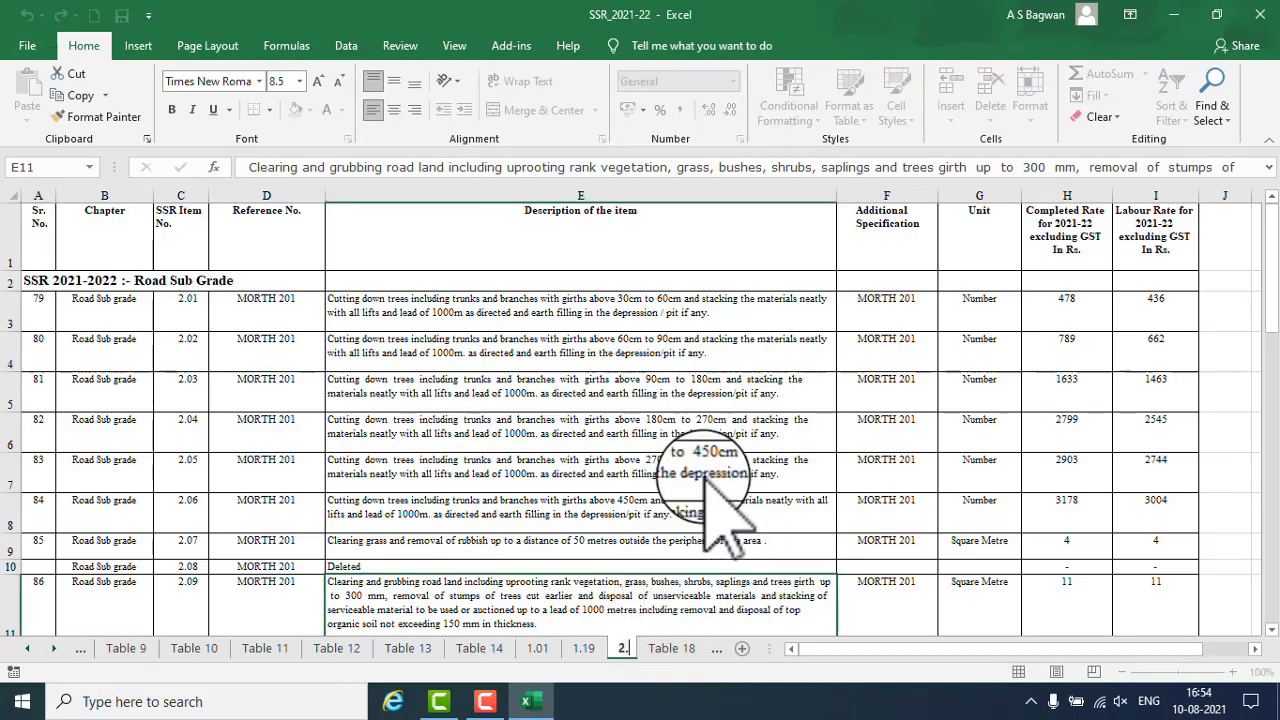
text(2.01)
click(700, 480)
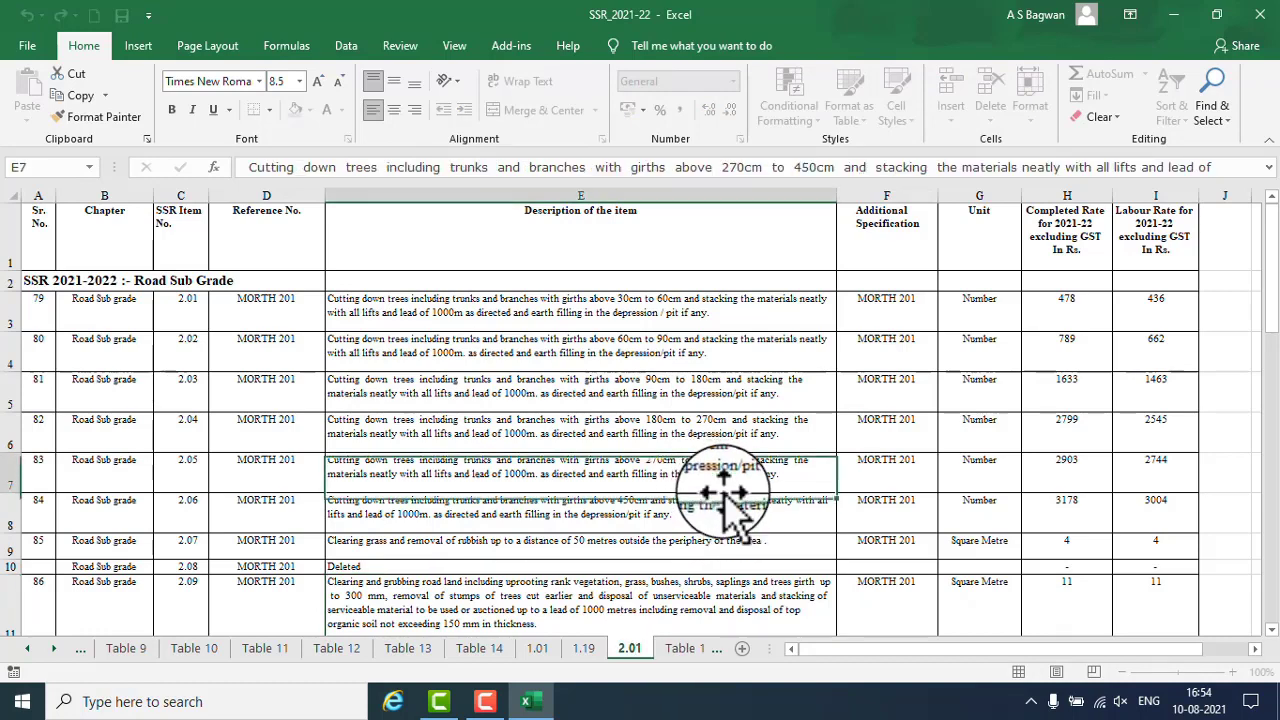
Step: Set all cells on the 2.01 worksheet to font size 10 and the Verdana font
click(14, 192)
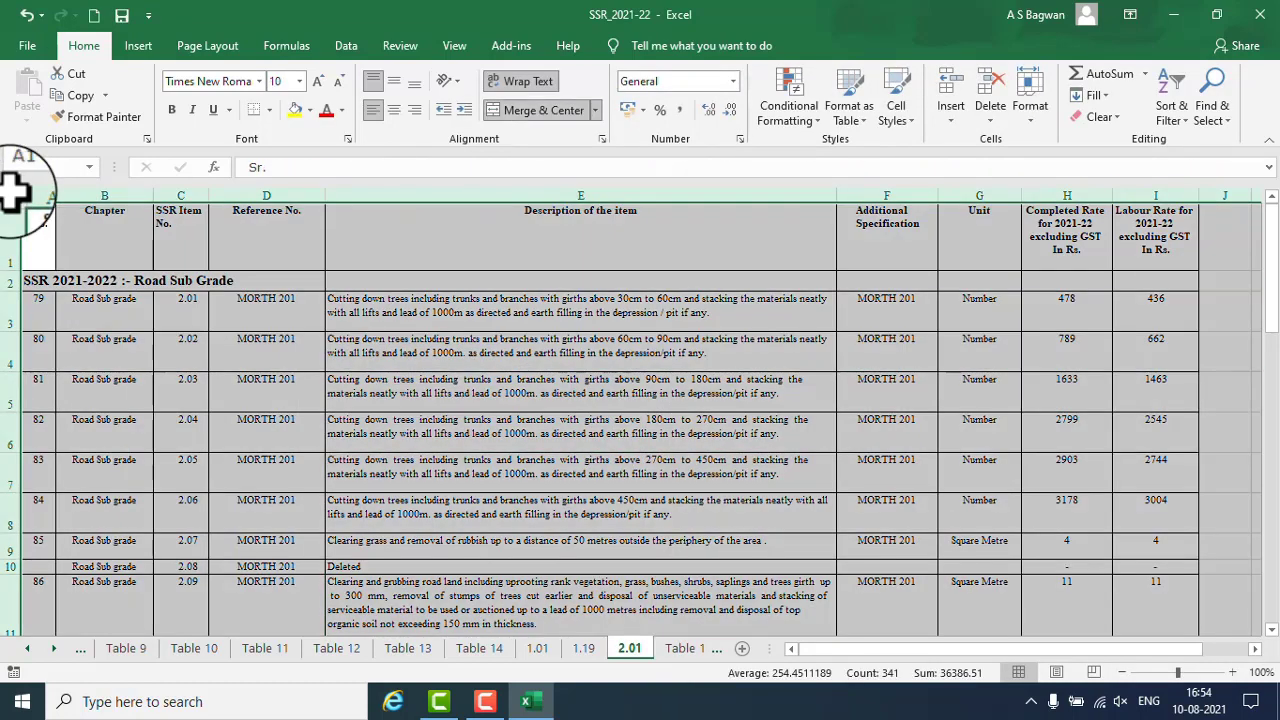
click(272, 81)
click(299, 81)
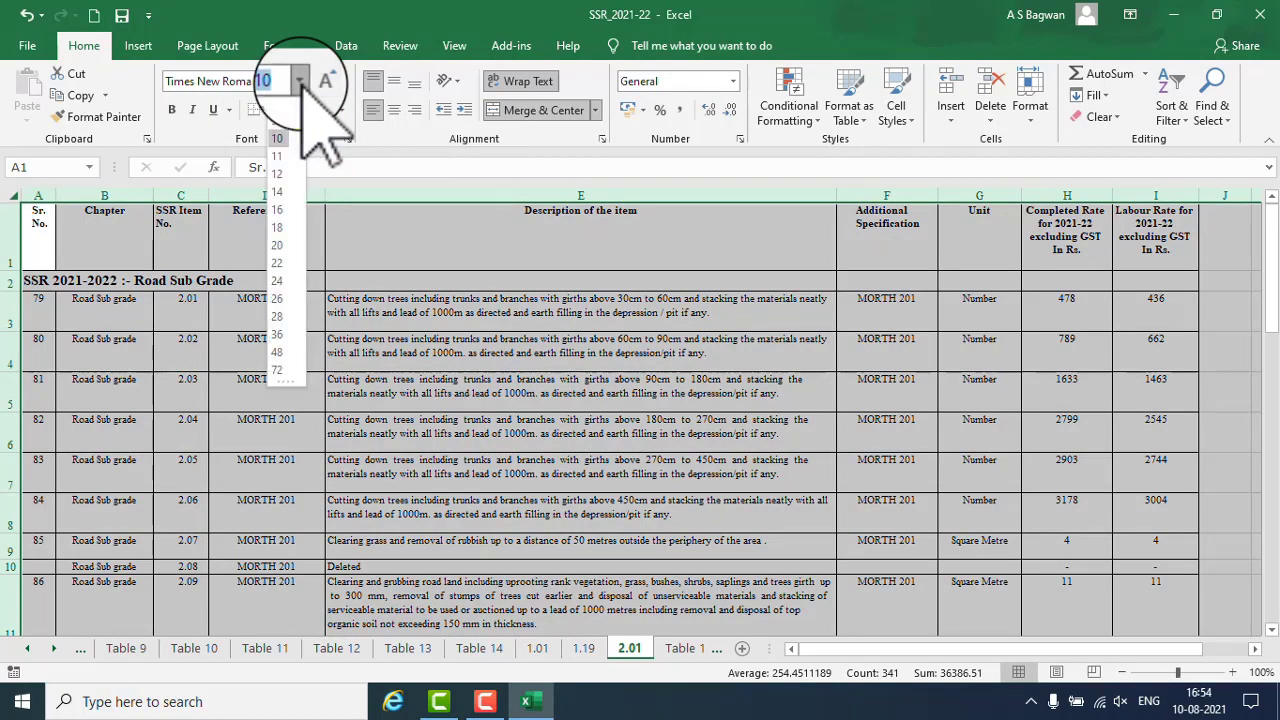
click(297, 148)
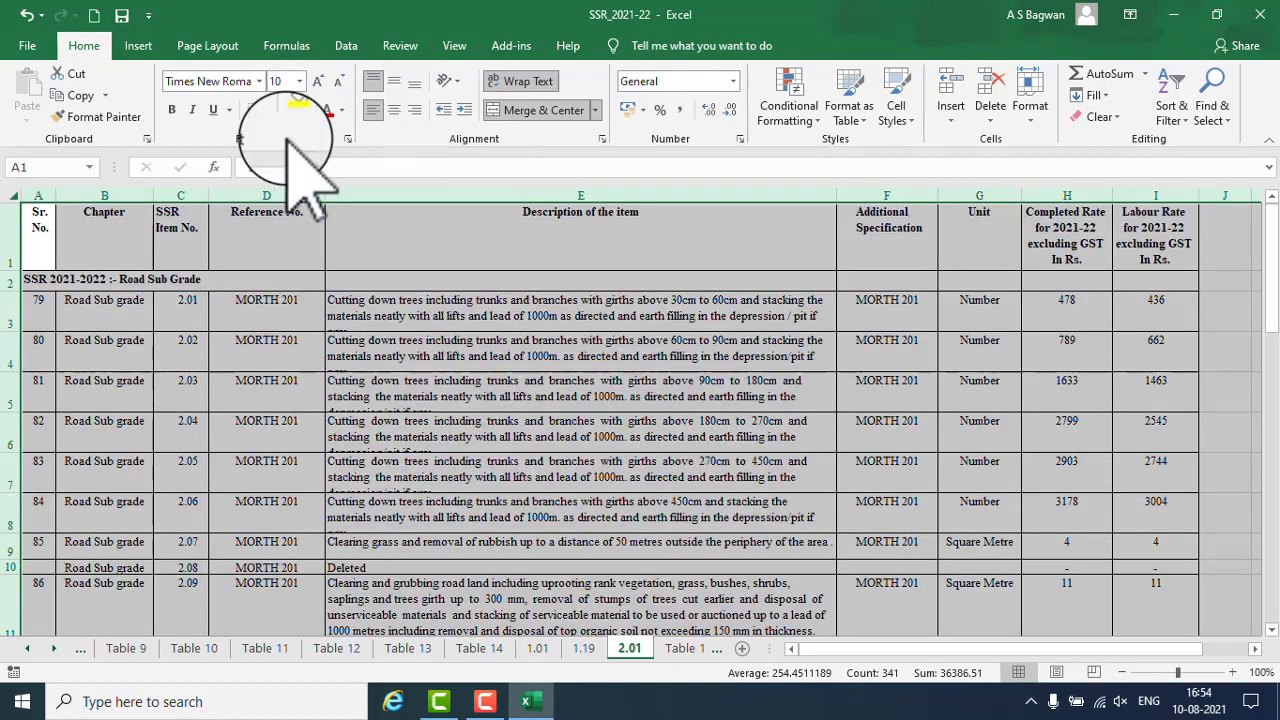
click(259, 81)
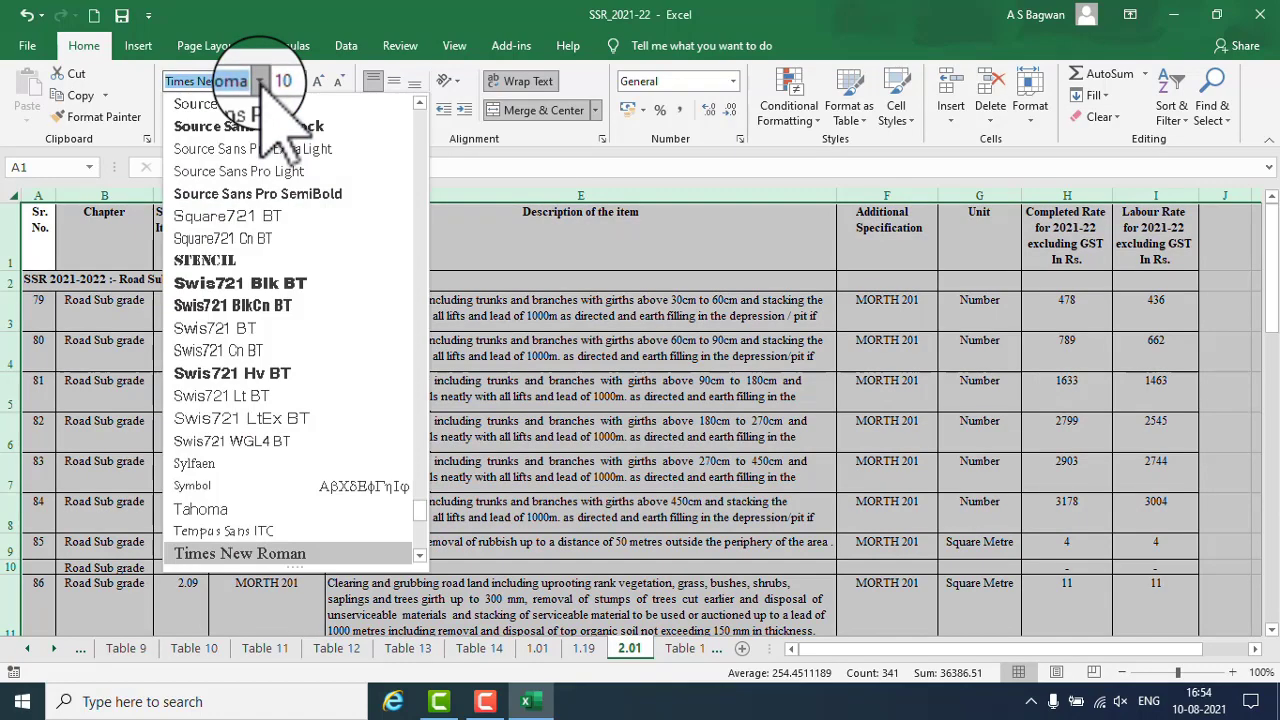
drag(420, 510, 423, 543)
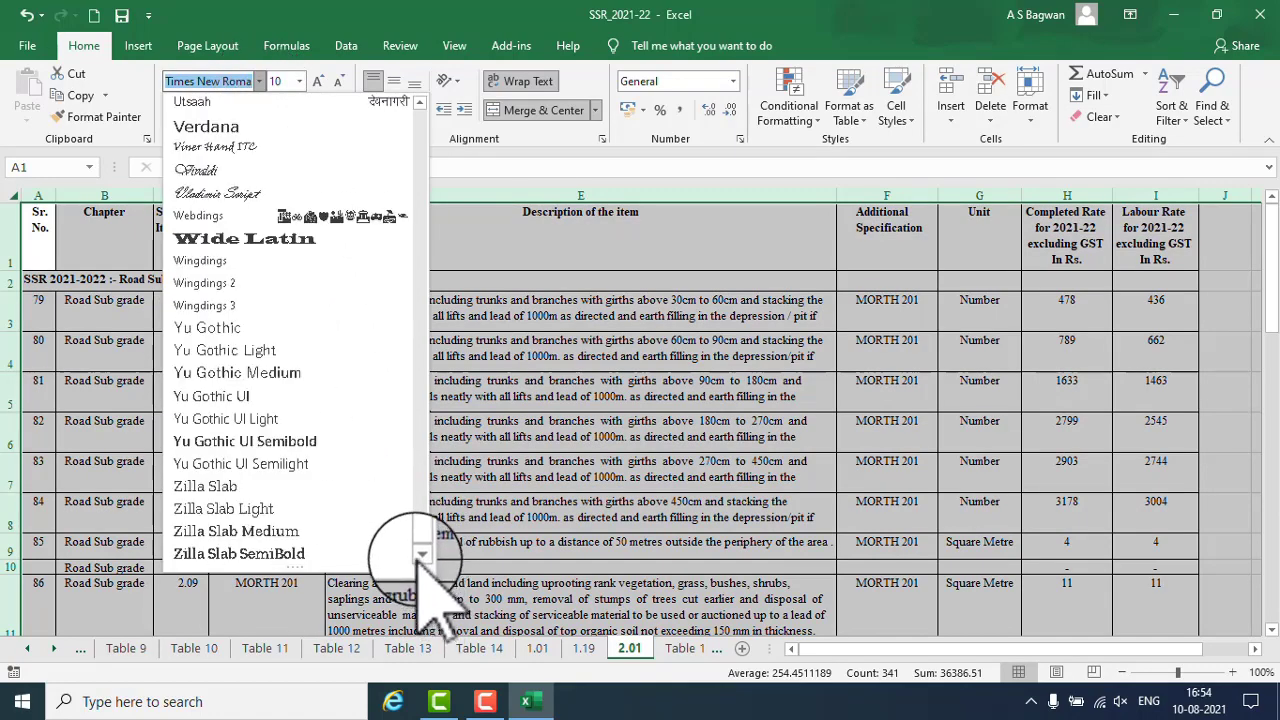
click(240, 92)
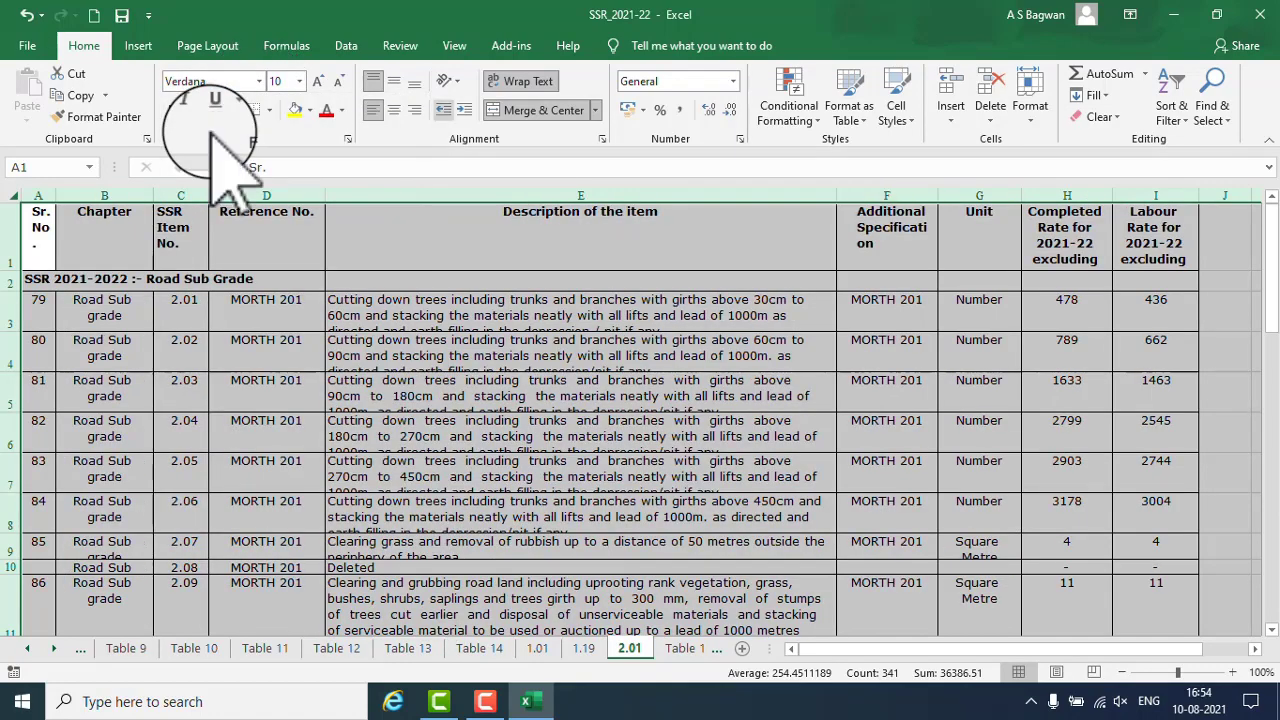
Step: AutoFit all row heights on the 2.01 worksheet
click(1033, 110)
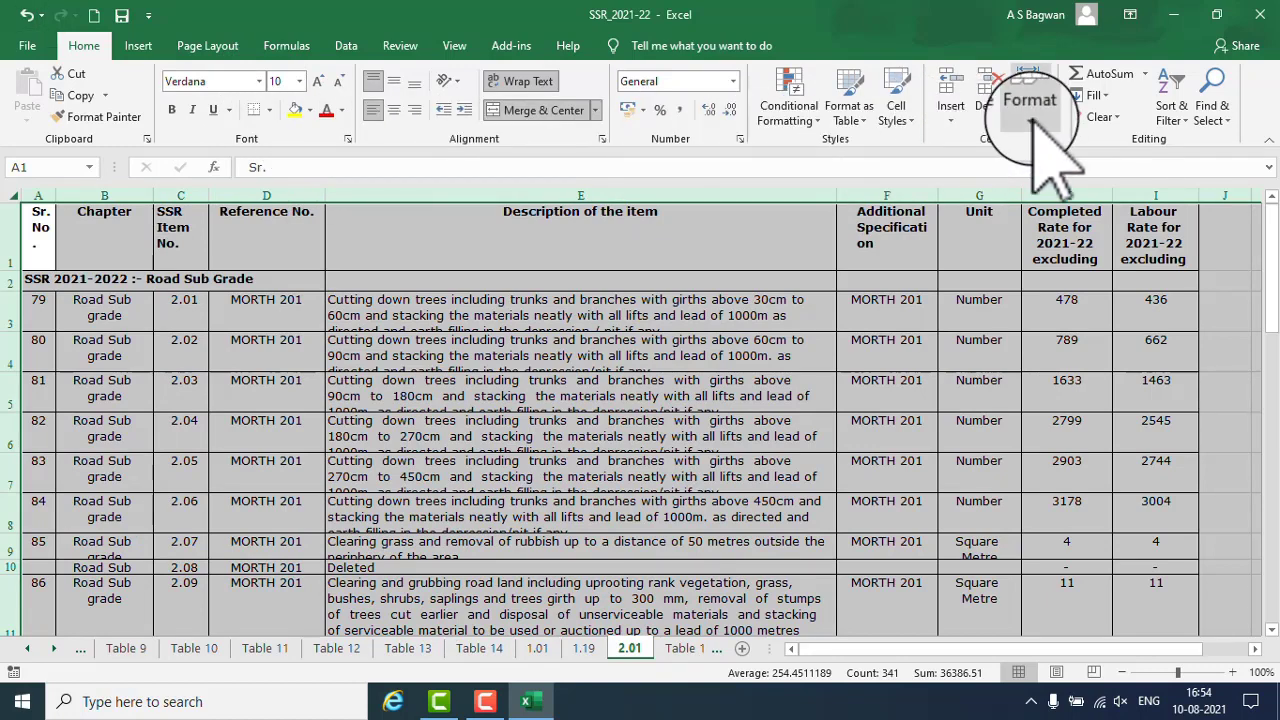
click(1031, 115)
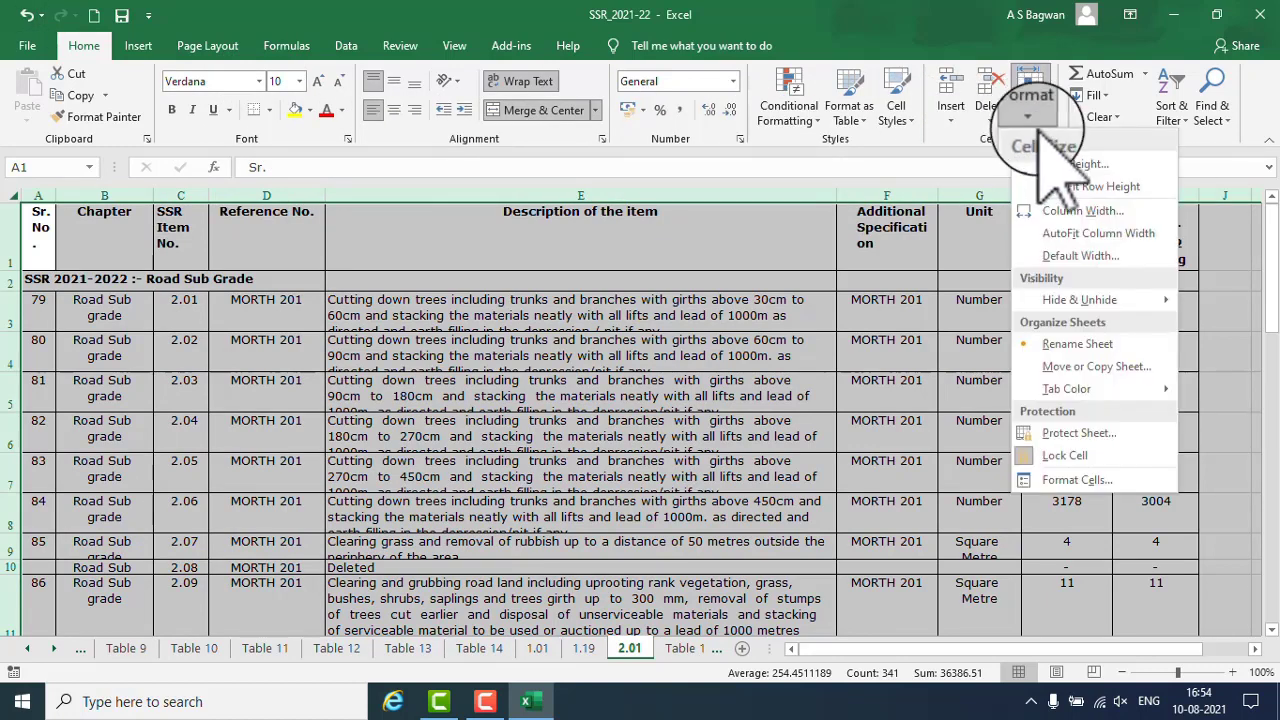
click(1080, 186)
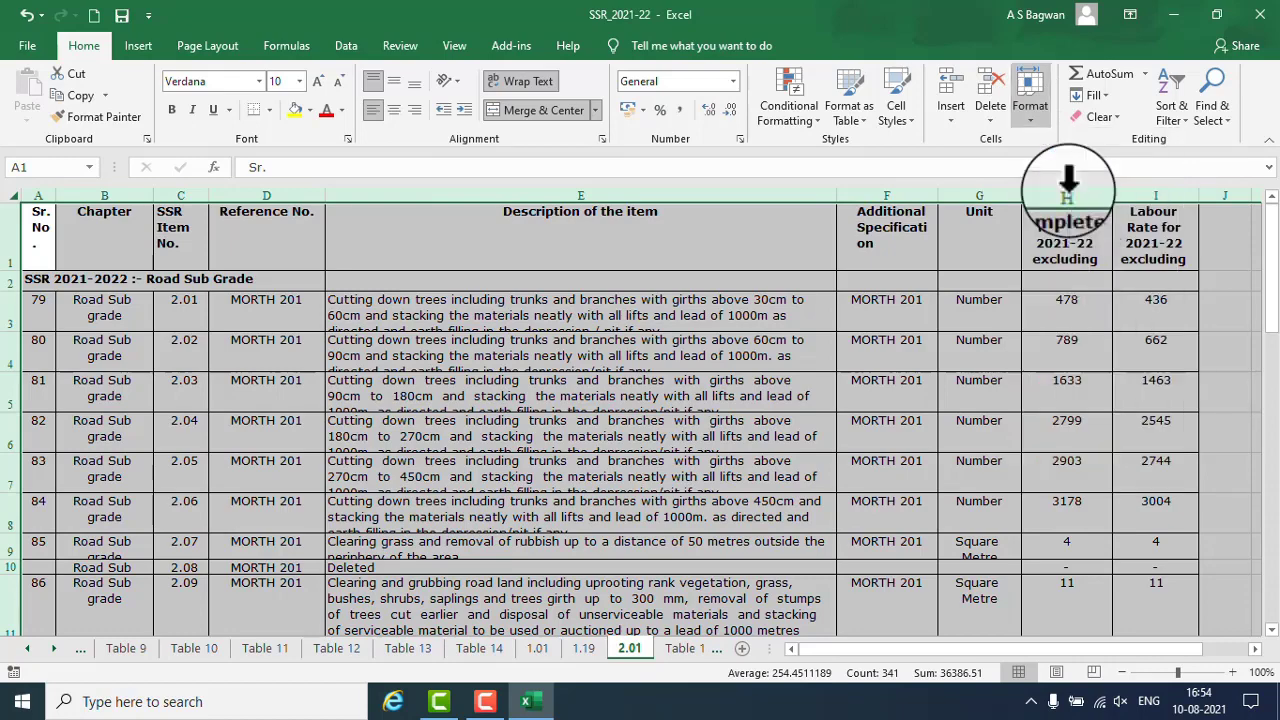
click(706, 417)
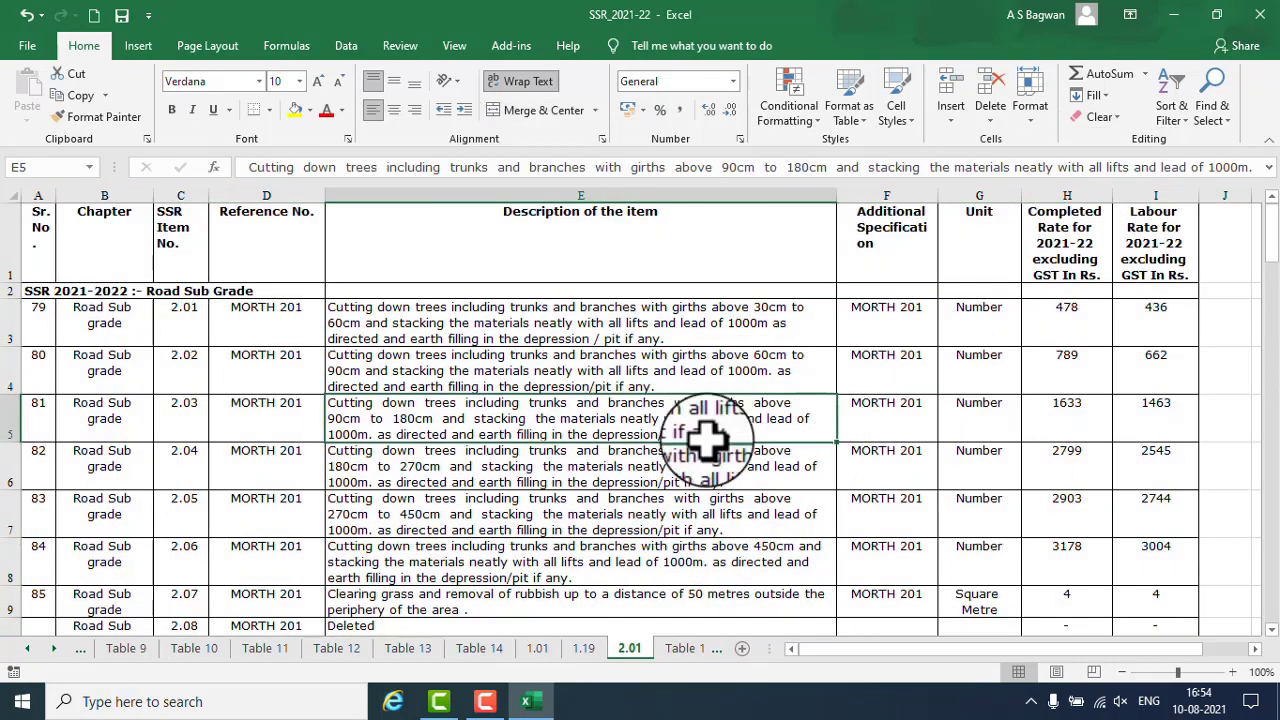
Step: Rename the Table 18 worksheet as 3.01, matching its first SSR item number
click(685, 648)
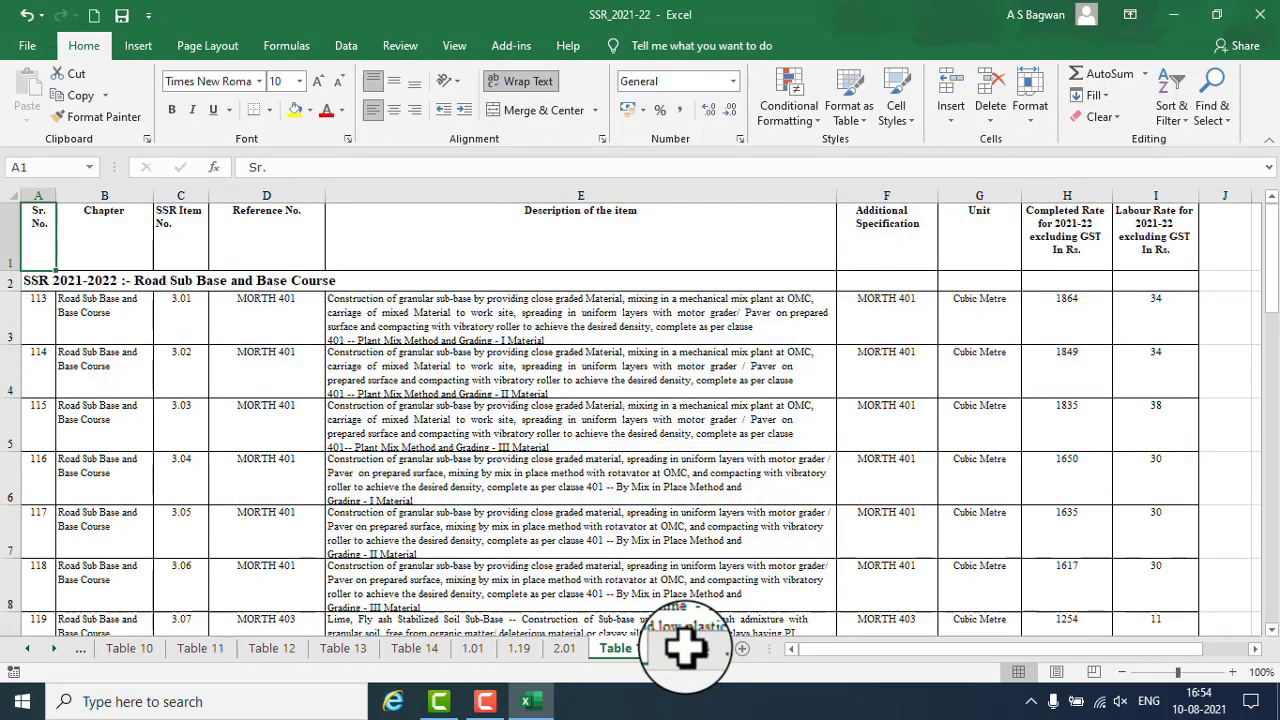
right_click(622, 648)
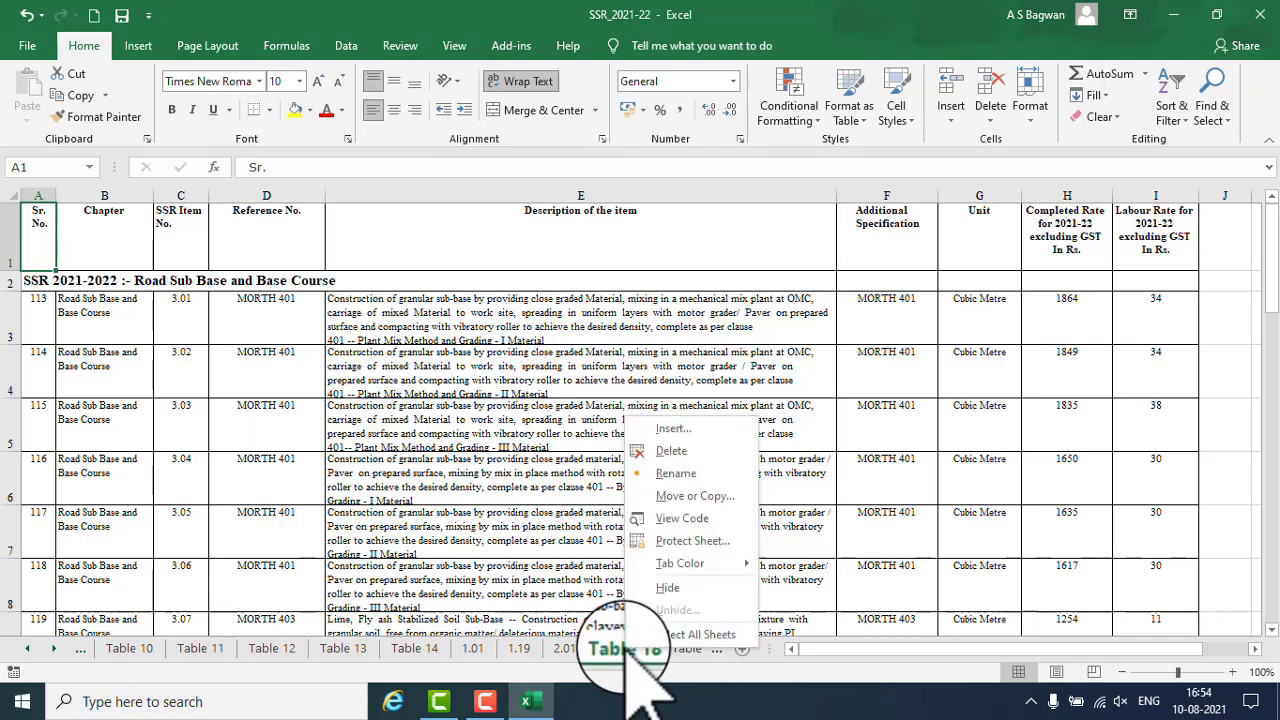
click(676, 473)
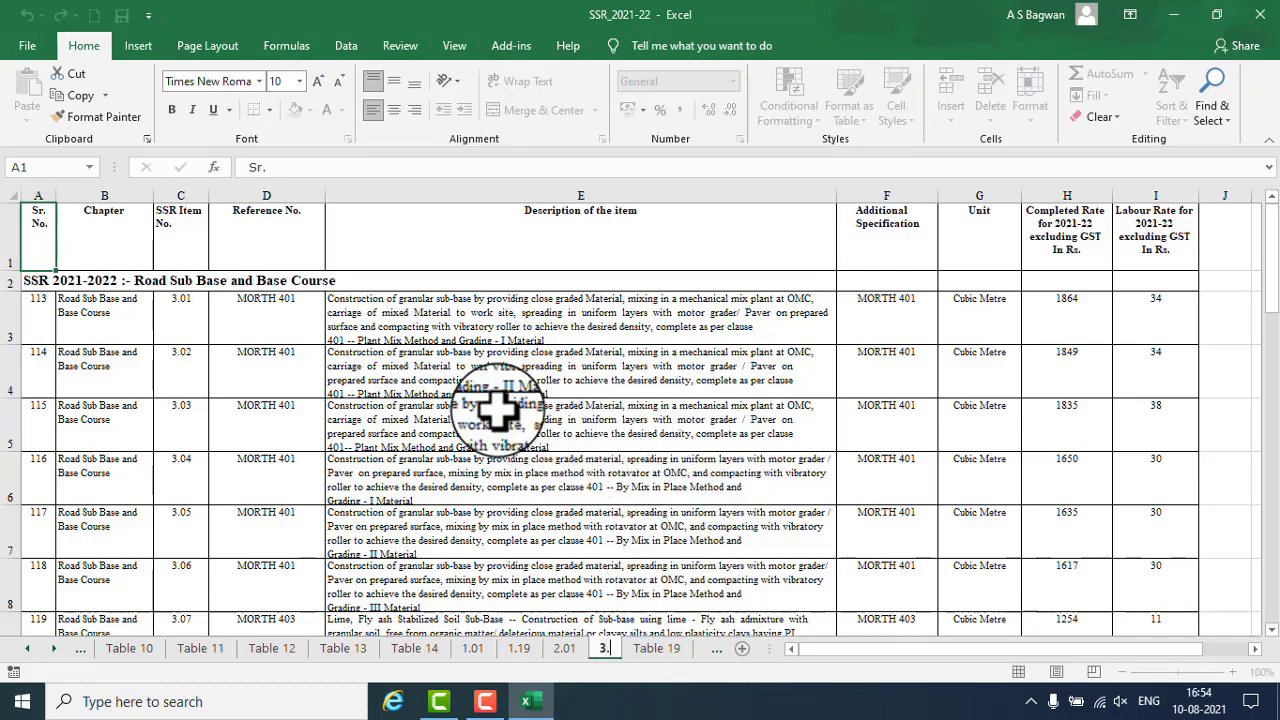
click(800, 475)
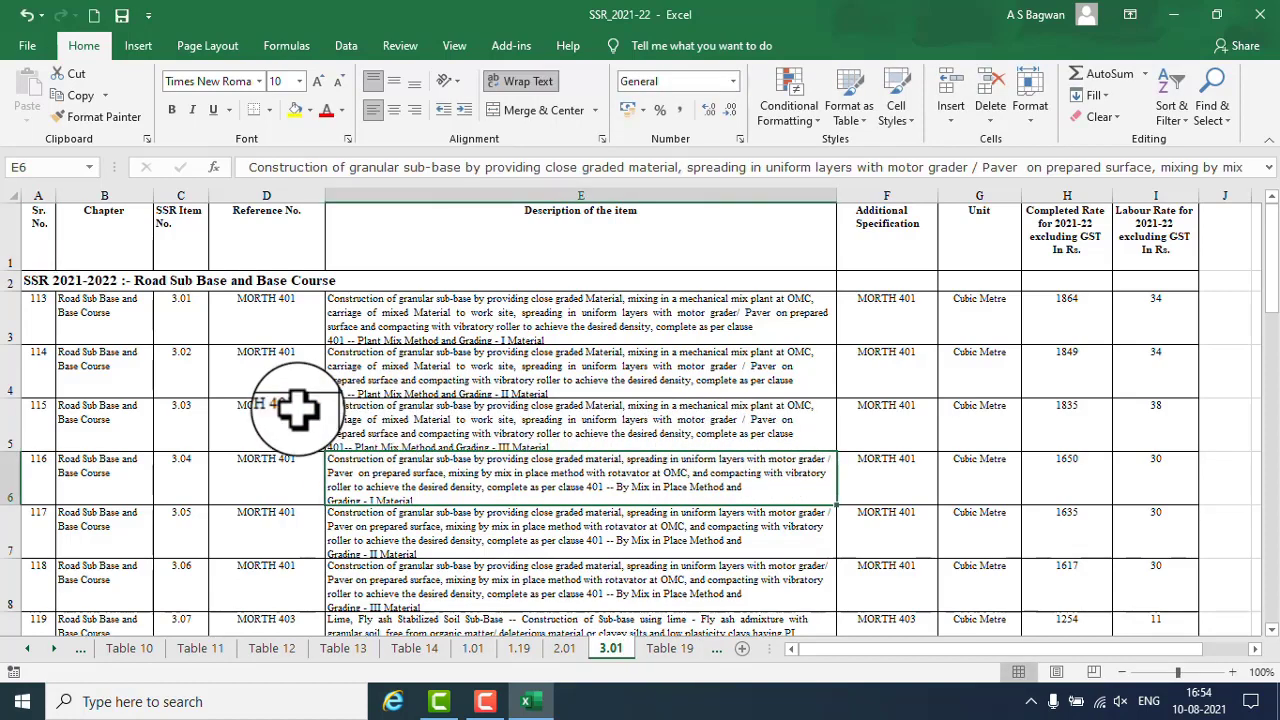
Step: Set all cells on the 3.01 worksheet to font size 10 and the Verdana font
key(ctrl+a)
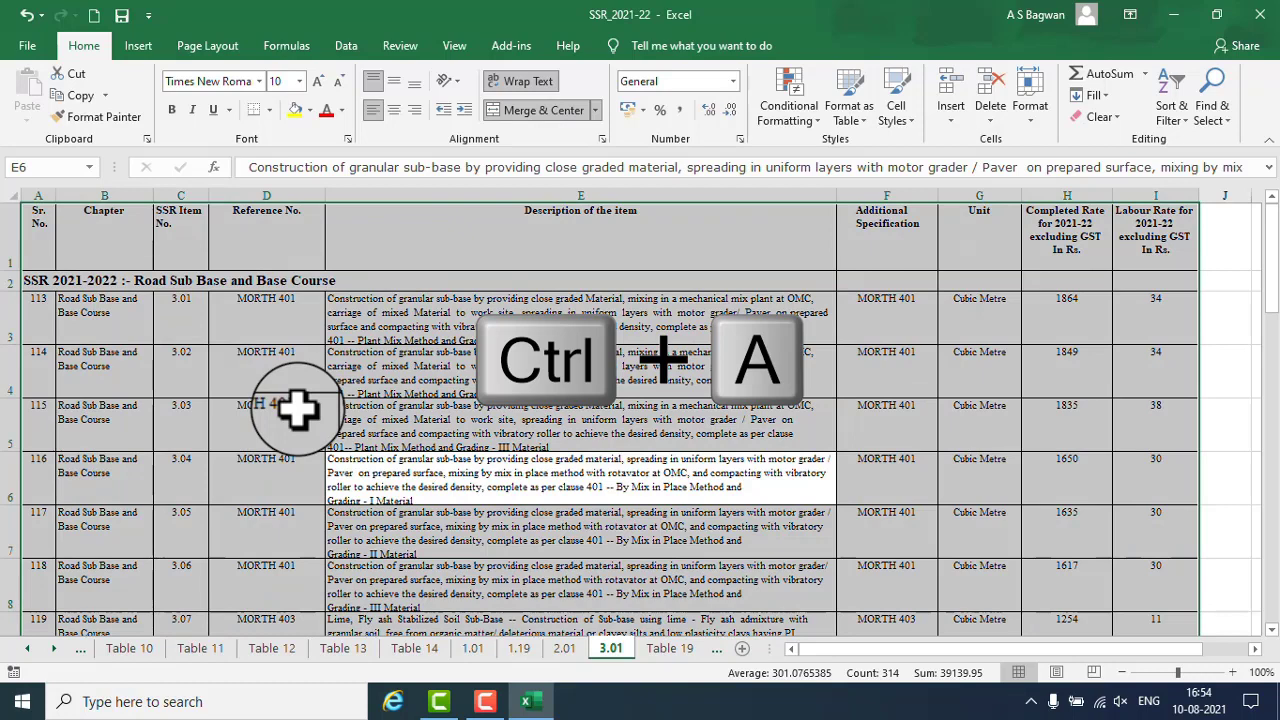
click(300, 82)
click(277, 156)
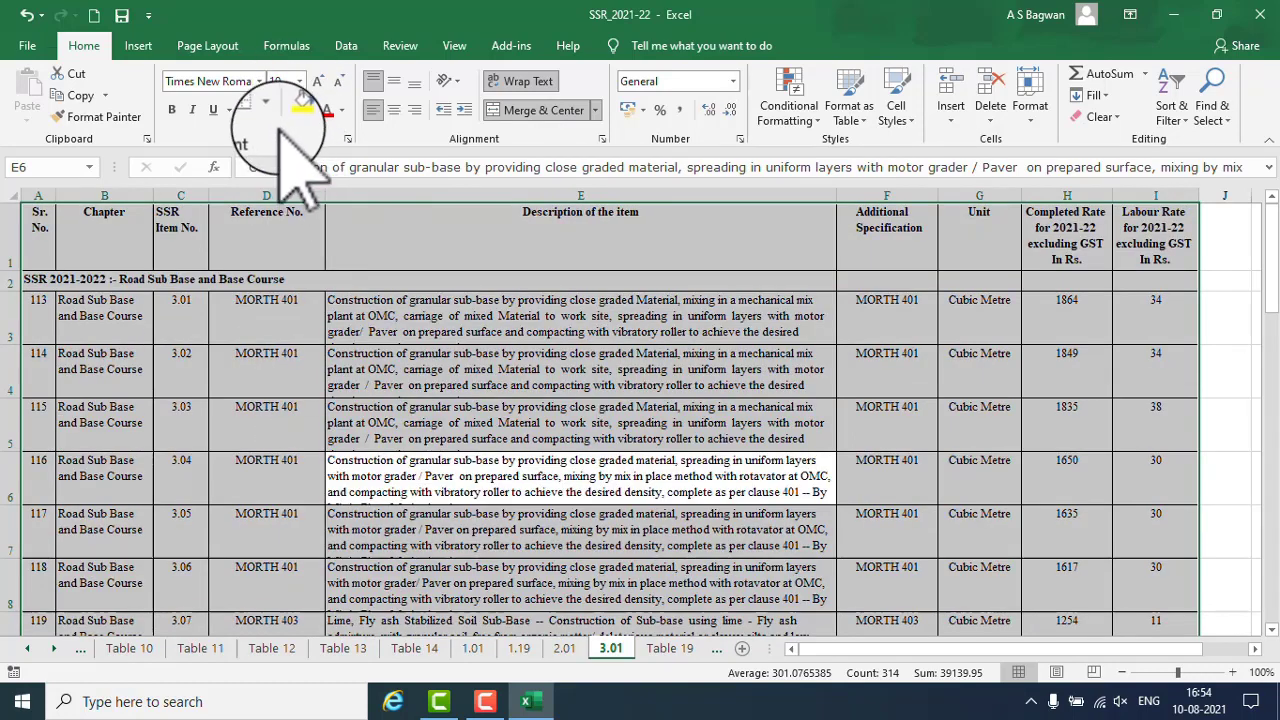
click(258, 81)
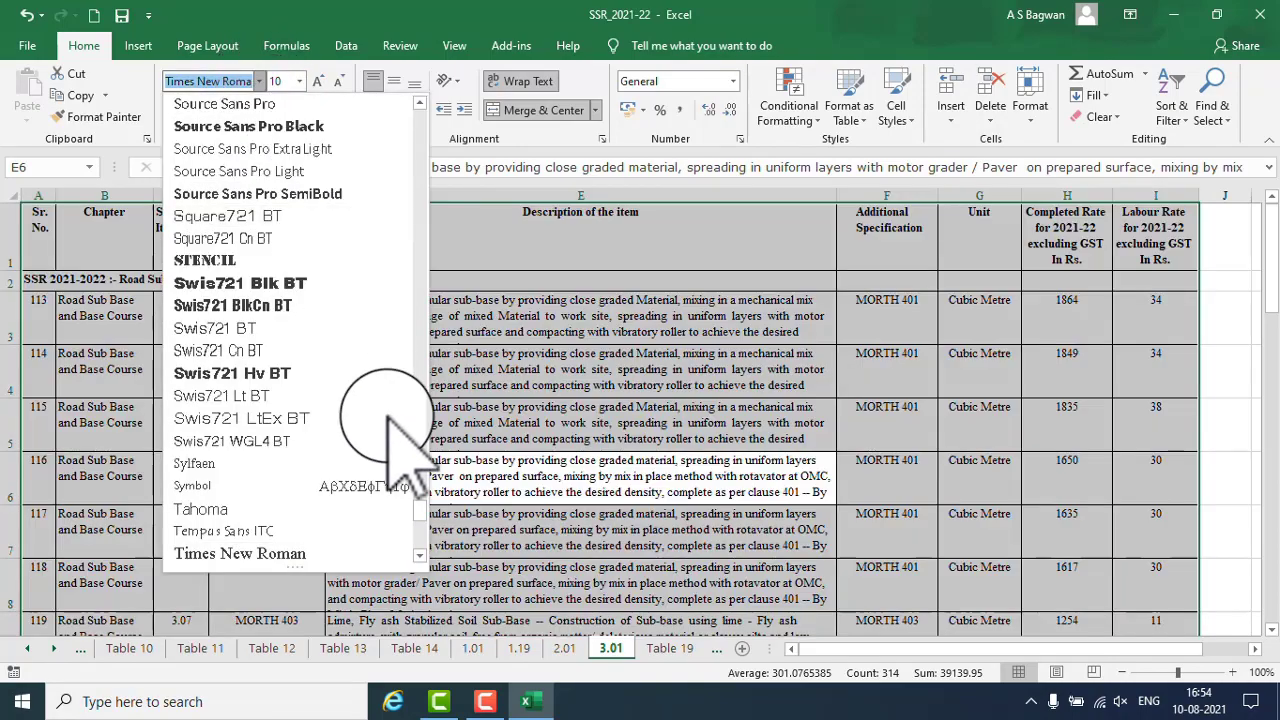
drag(425, 515, 429, 586)
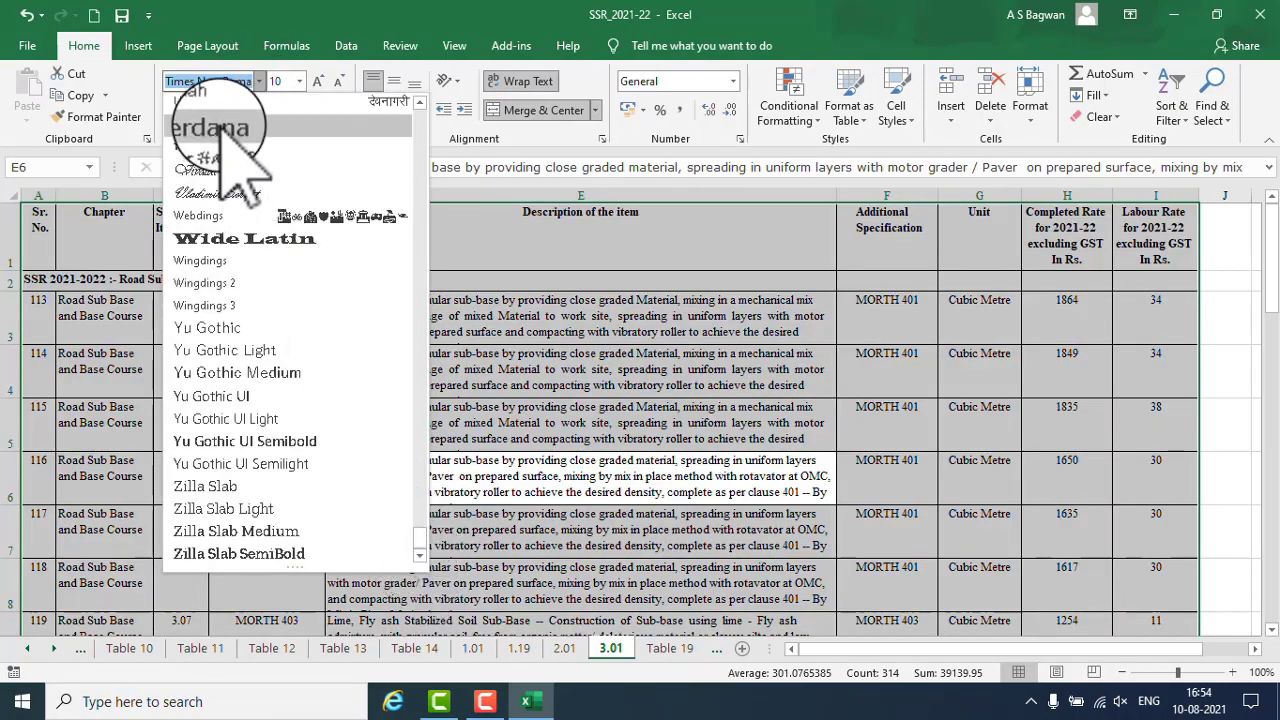
click(210, 104)
click(507, 430)
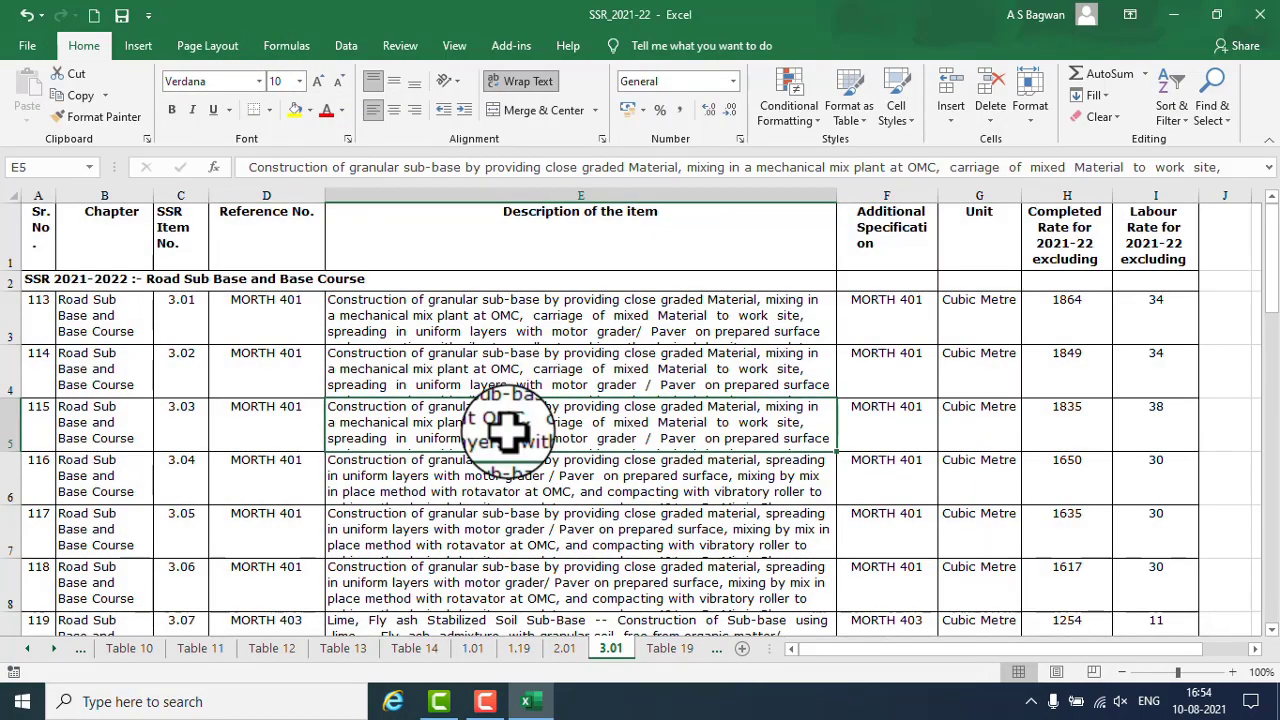
Step: AutoFit all row heights on the 3.01 worksheet and look through its items
click(14, 195)
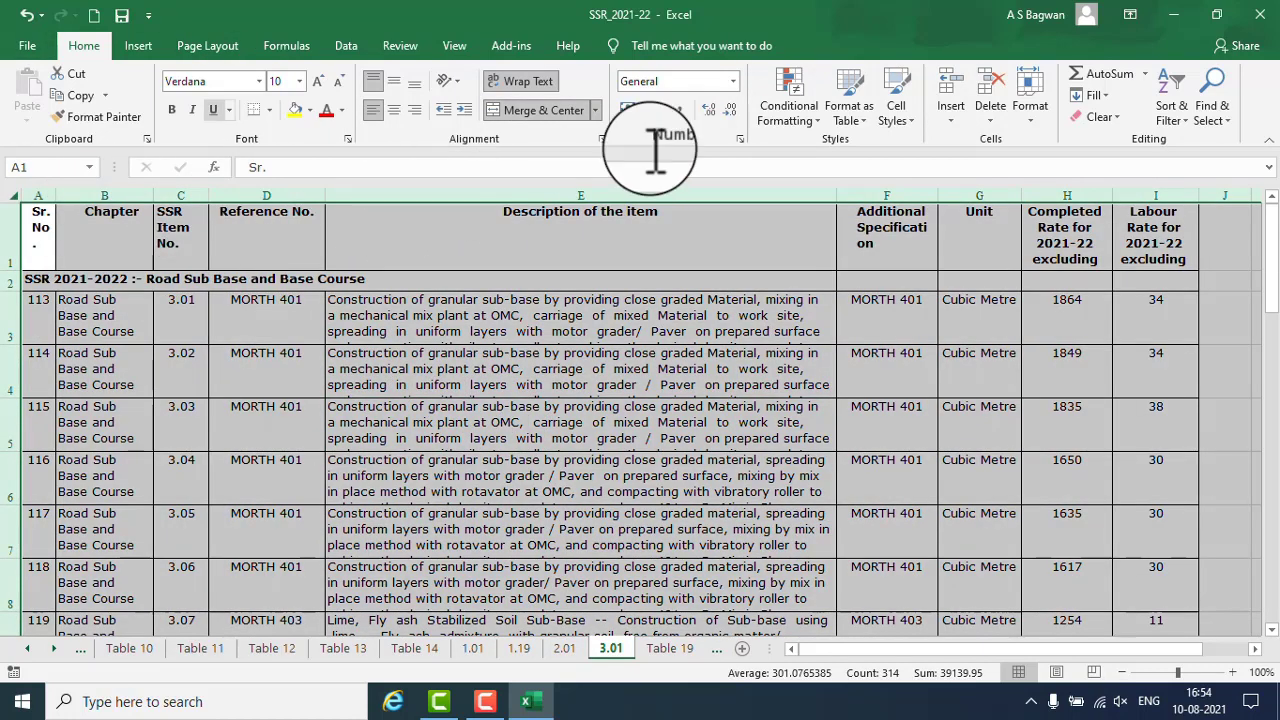
click(1030, 118)
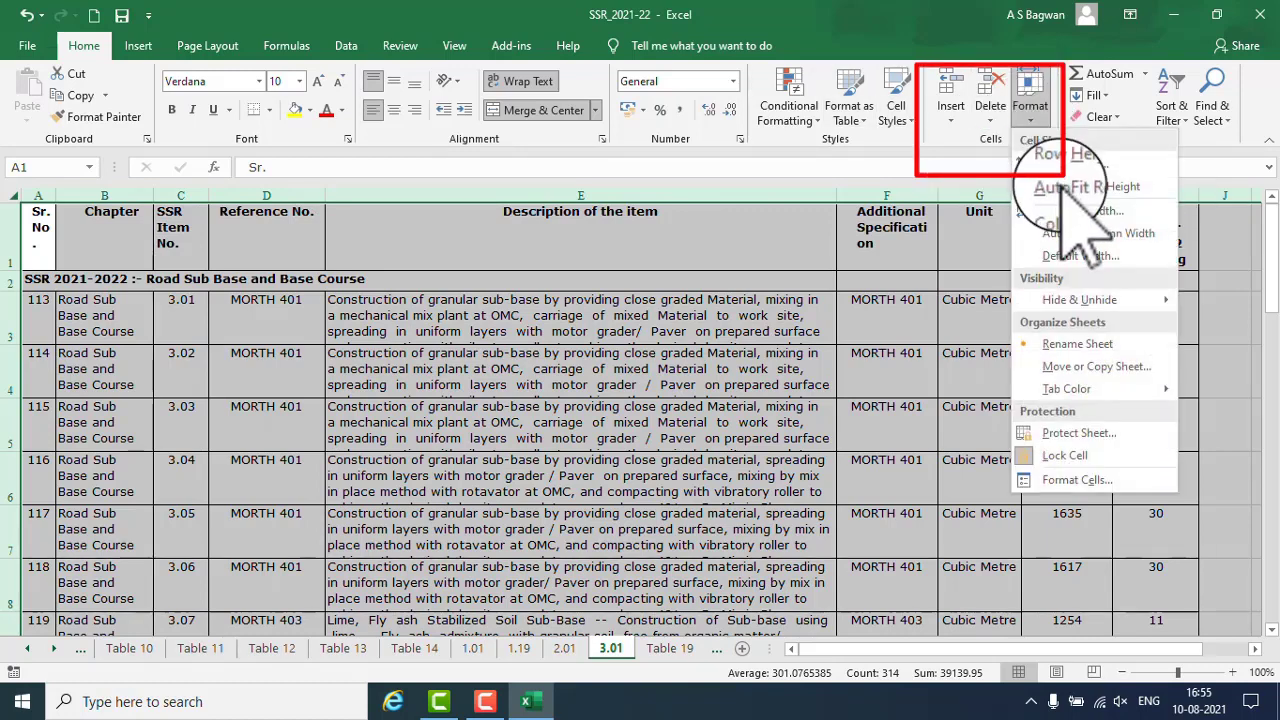
click(1065, 188)
click(700, 423)
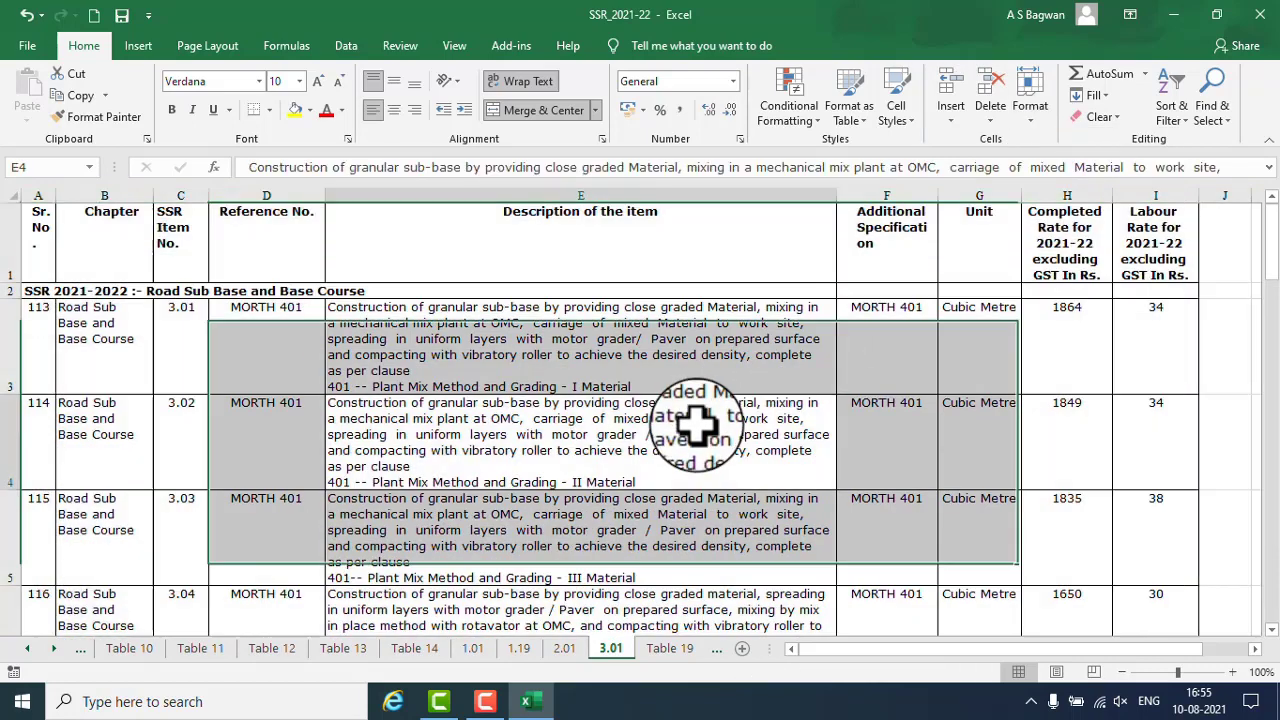
scroll(680, 520, down, 2)
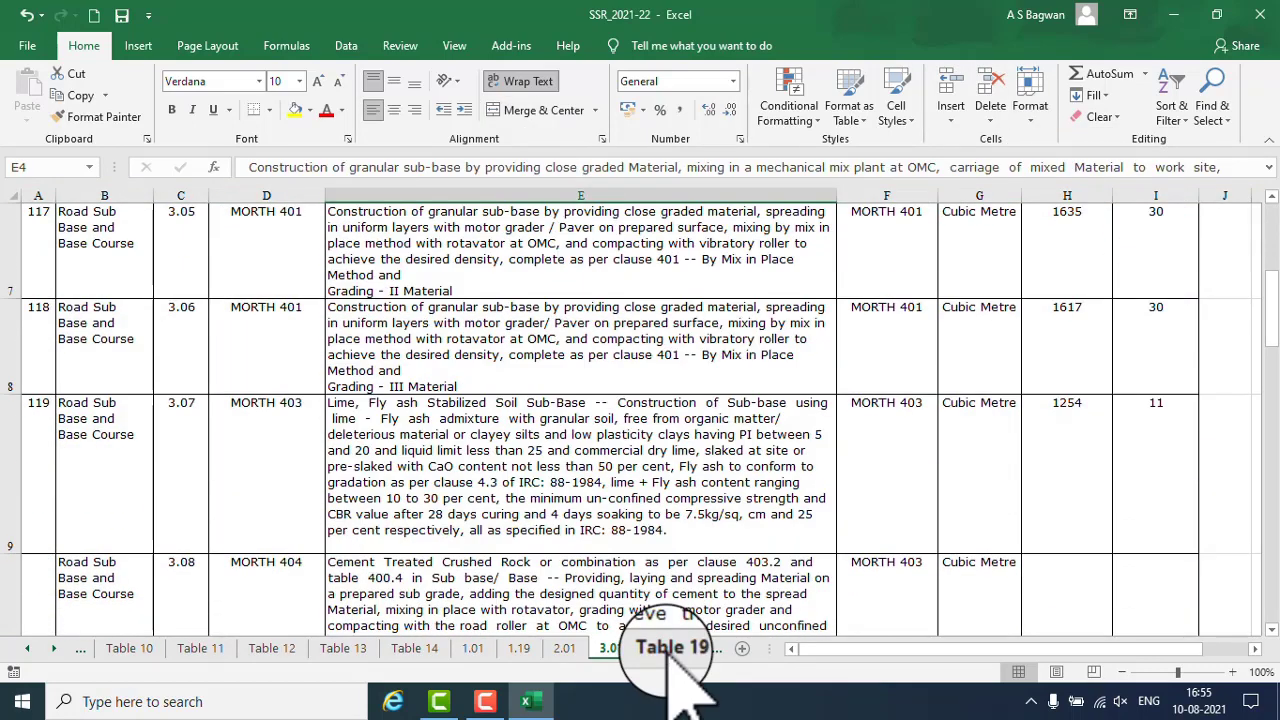
Step: Rename the Table 19 worksheet as 3.35a, matching its first SSR item number
click(672, 655)
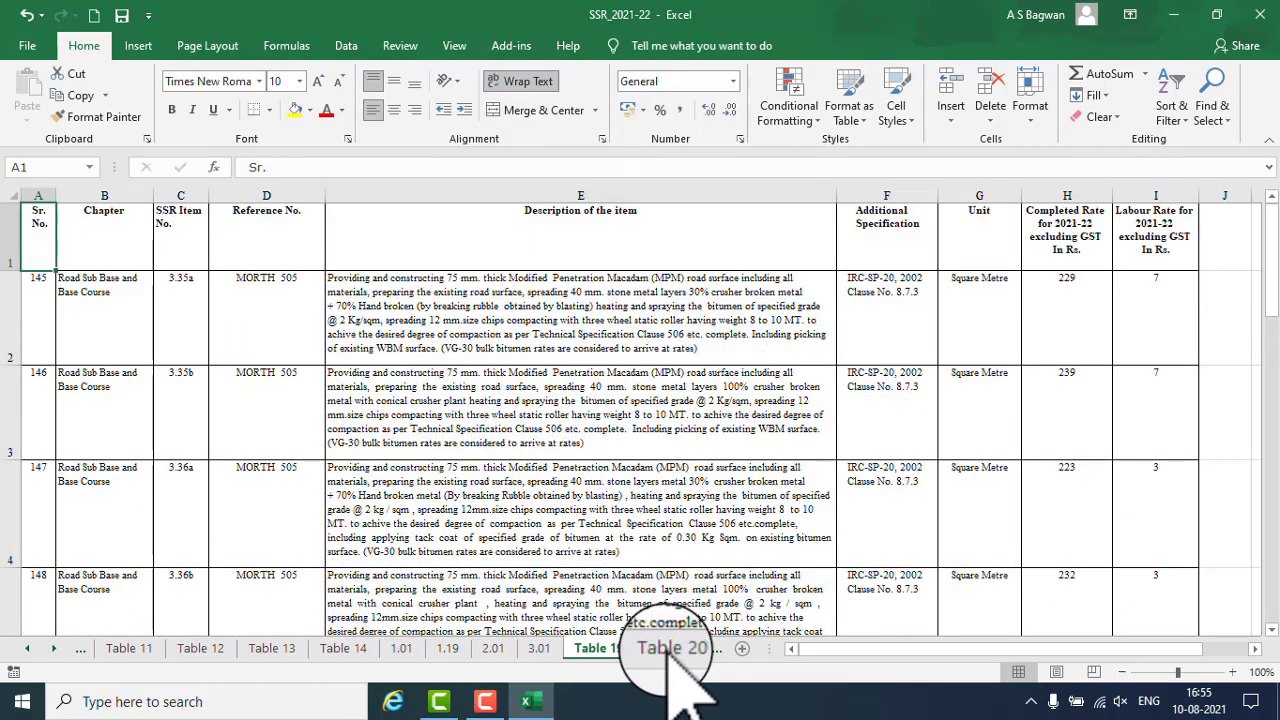
right_click(612, 660)
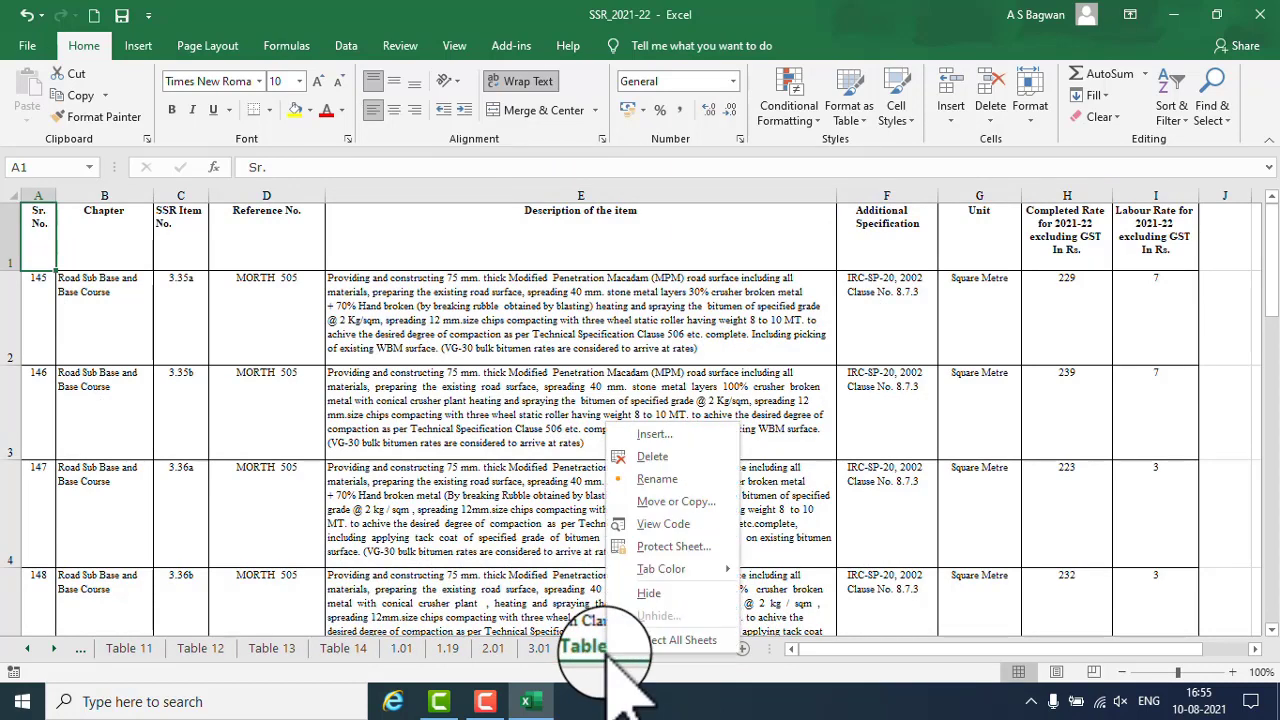
click(641, 472)
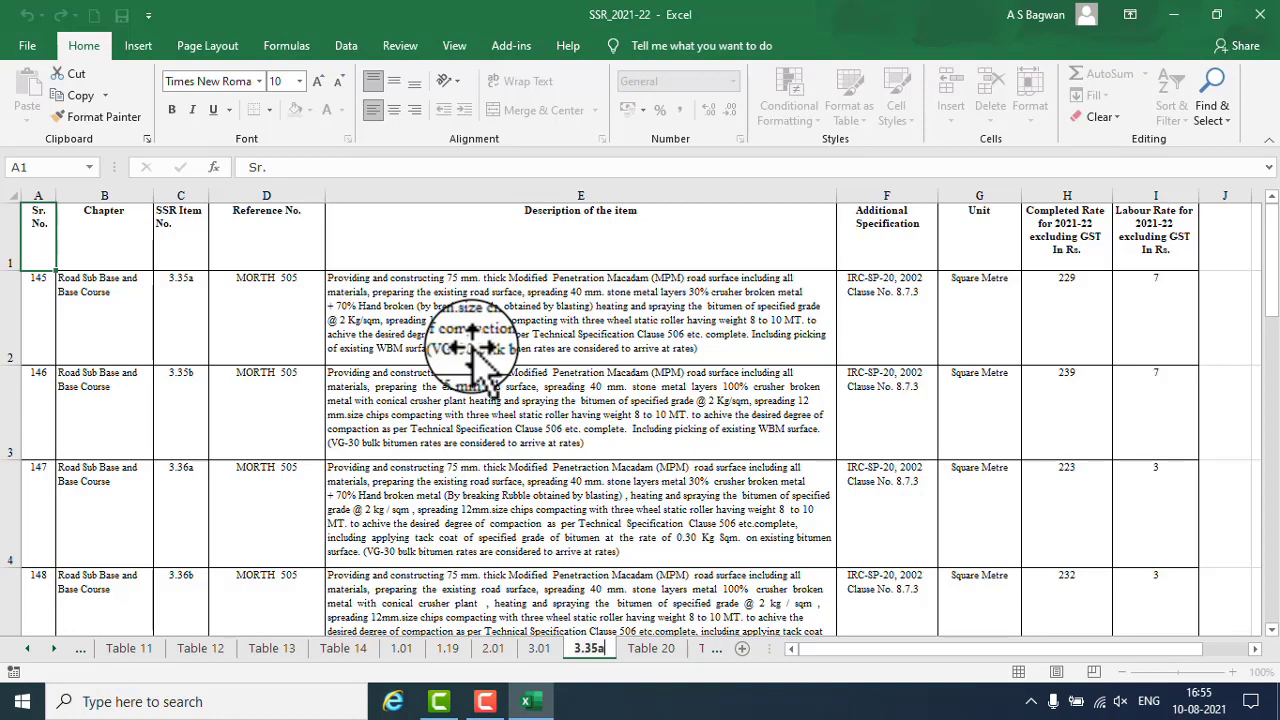
click(455, 400)
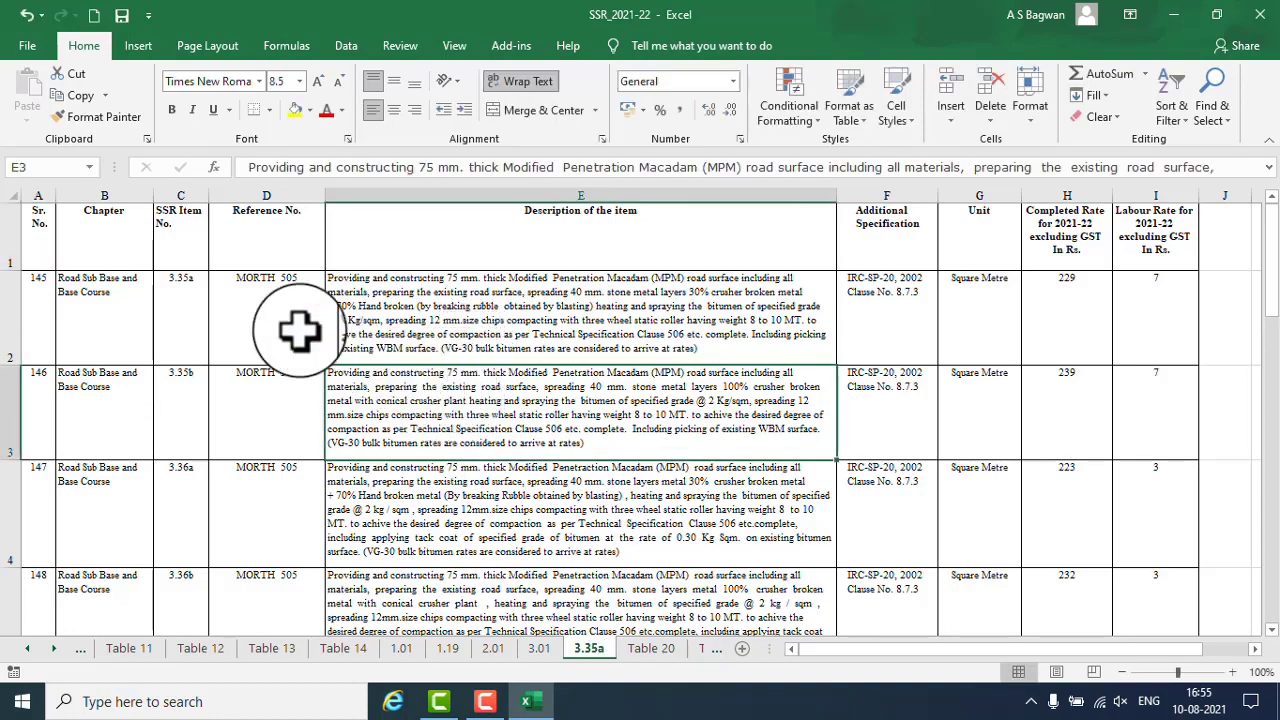
Step: Set all cells on the 3.35a worksheet to font size 10 and the Verdana font
click(12, 195)
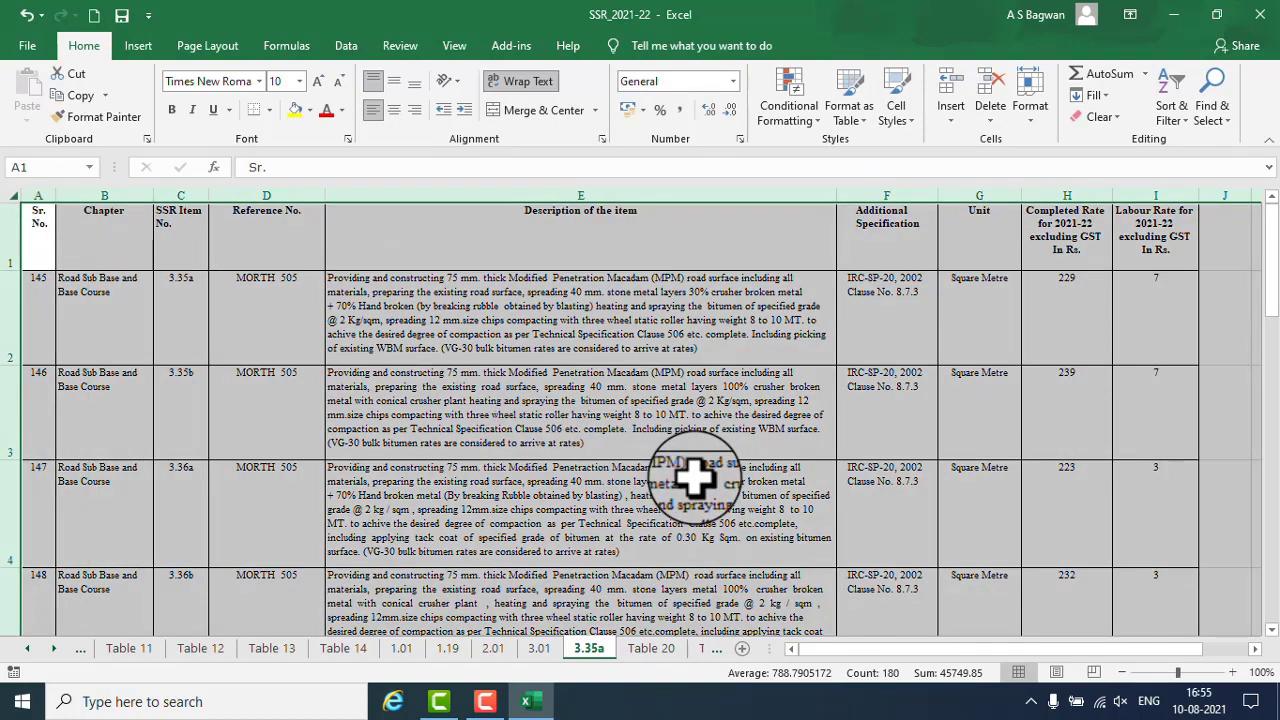
click(319, 81)
click(300, 81)
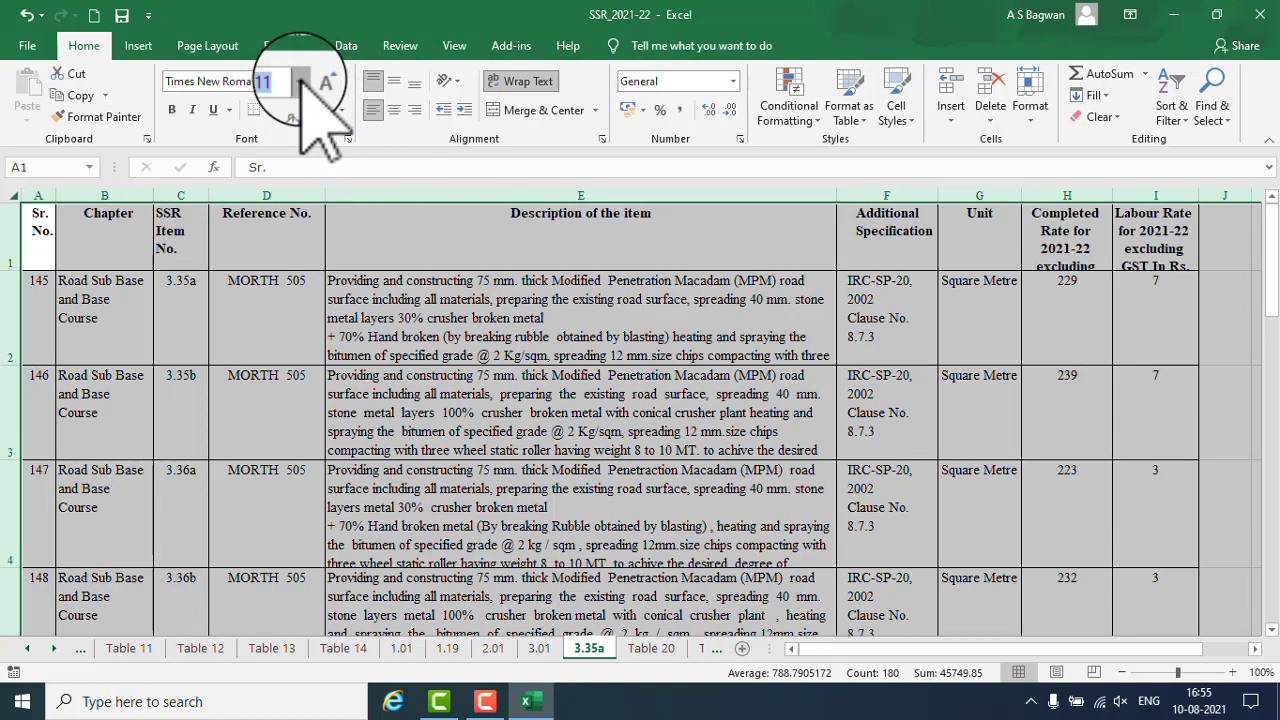
click(279, 137)
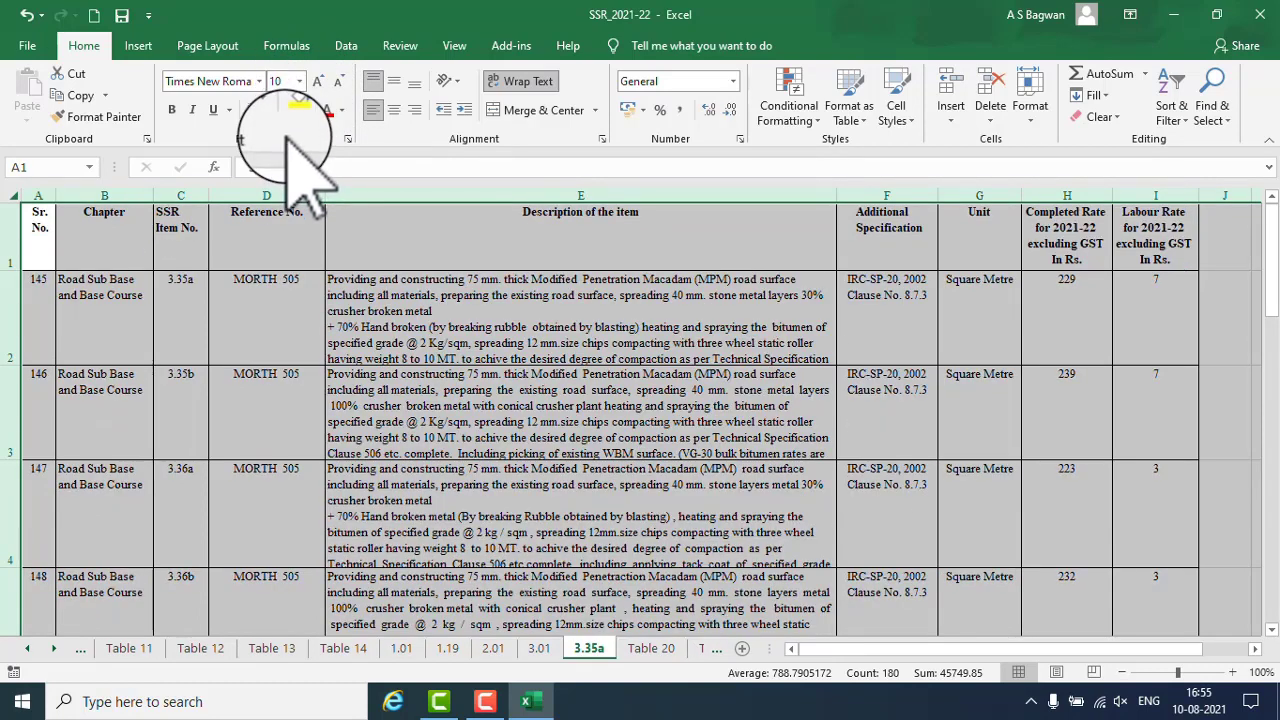
click(259, 81)
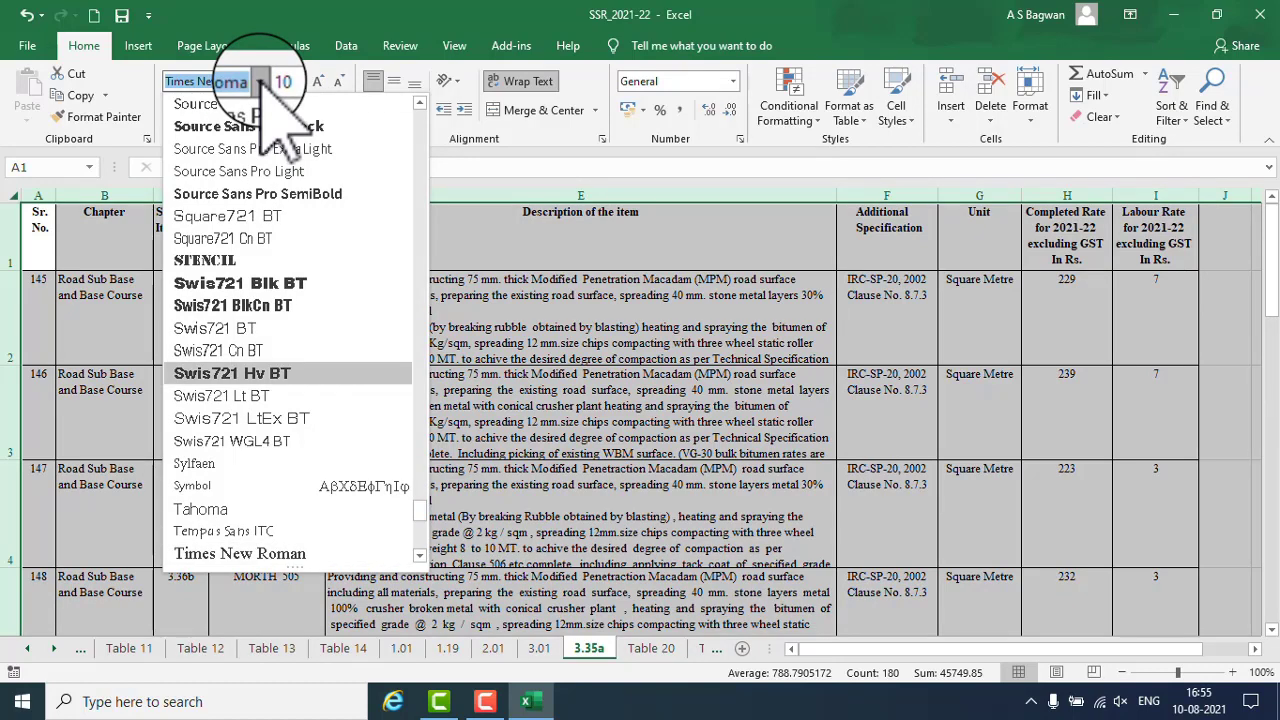
scroll(430, 535, down, 2)
scroll(440, 545, down, 3)
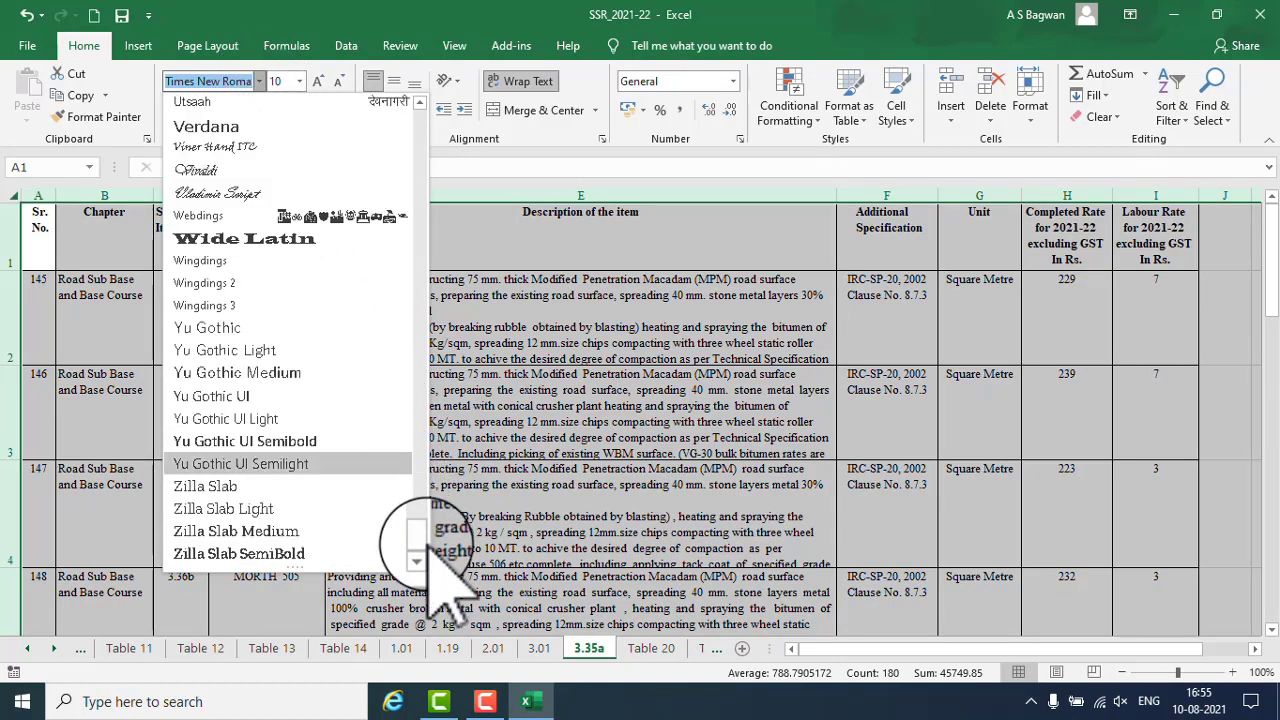
click(235, 126)
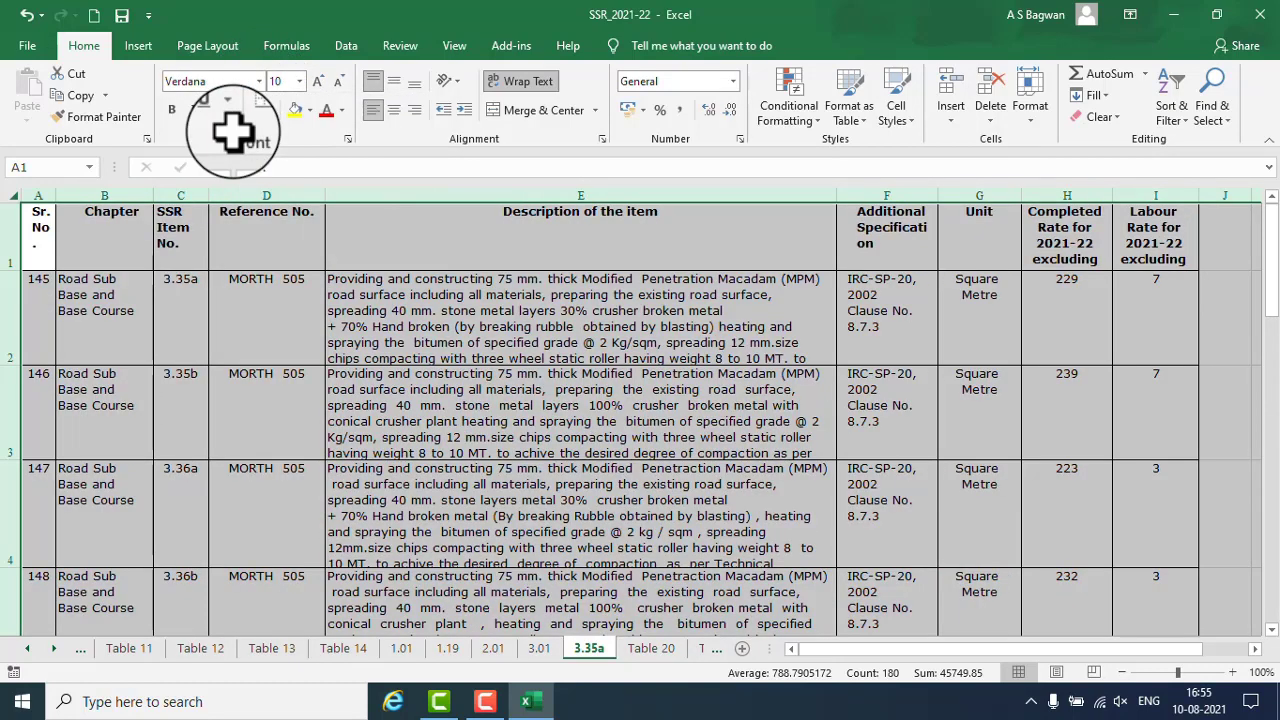
Step: AutoFit all row heights on the 3.35a worksheet and check its item descriptions
click(1030, 105)
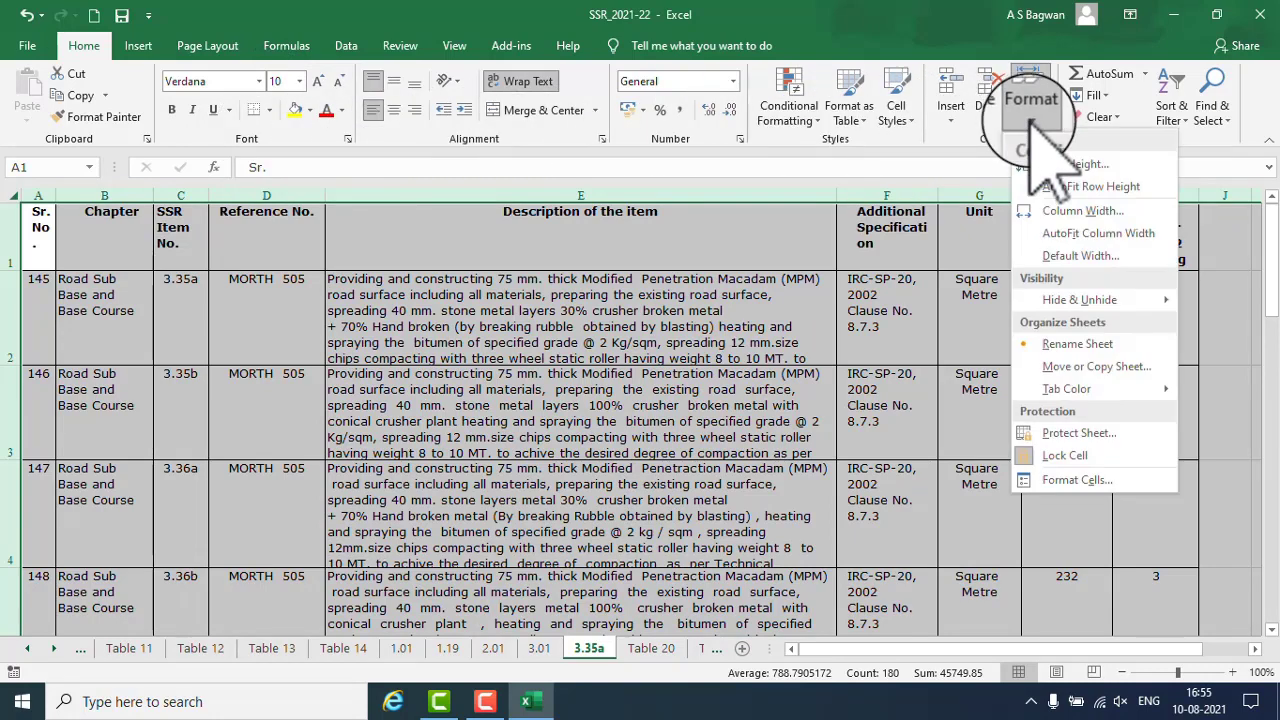
click(1087, 186)
click(843, 466)
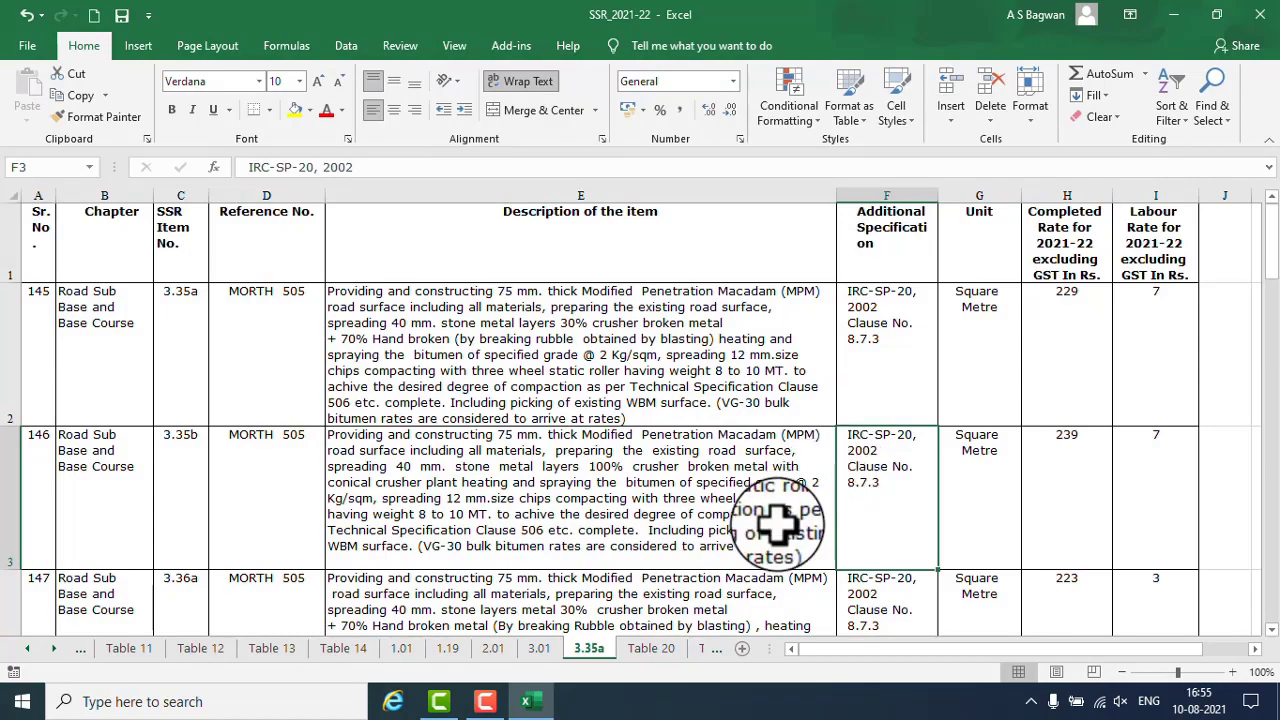
scroll(778, 520, down, 1)
Step: Look through the unformatted worksheets from Table 20 onward, then return to the 3.35a worksheet and close the workbook
click(651, 648)
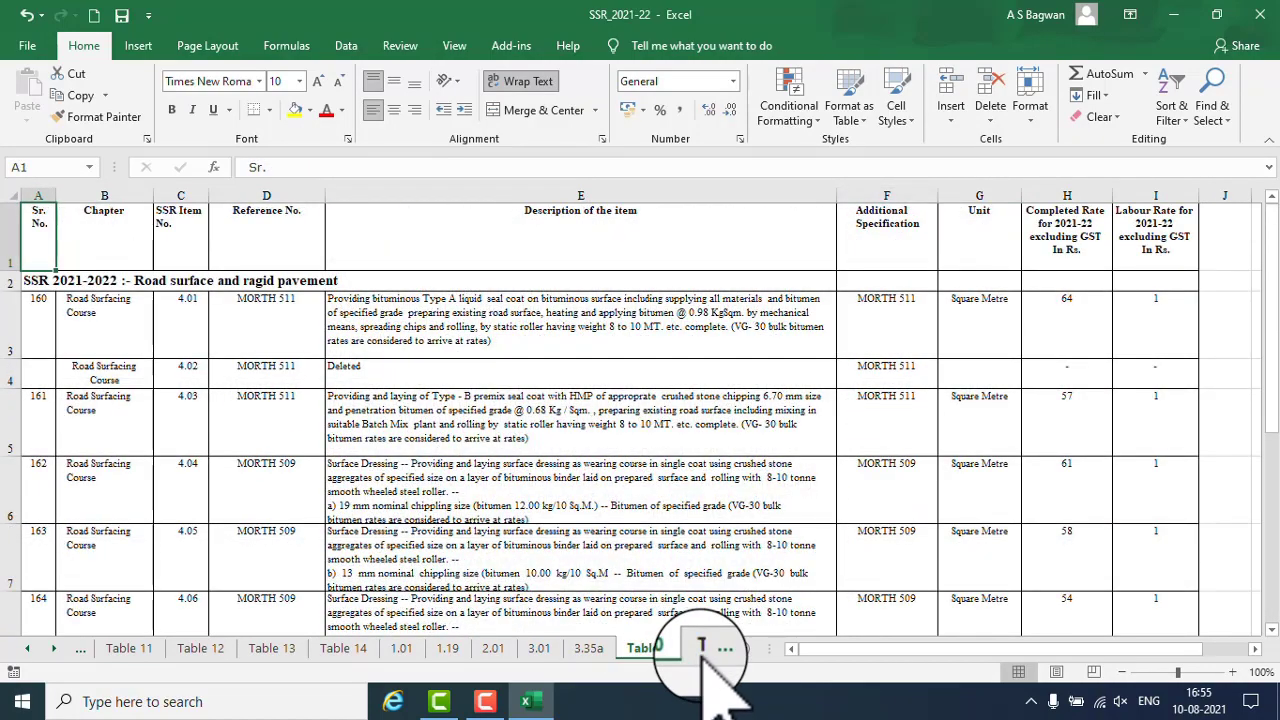
click(703, 650)
click(727, 650)
click(580, 650)
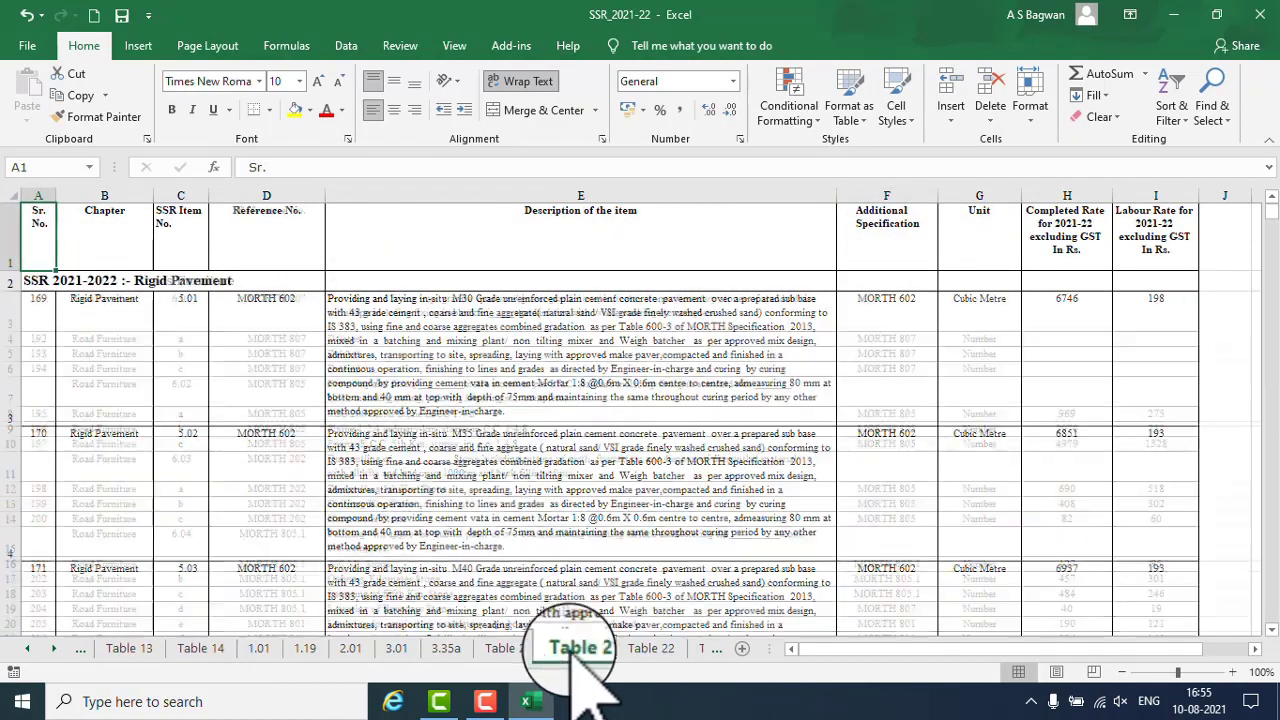
click(446, 648)
scroll(829, 509, up, 4)
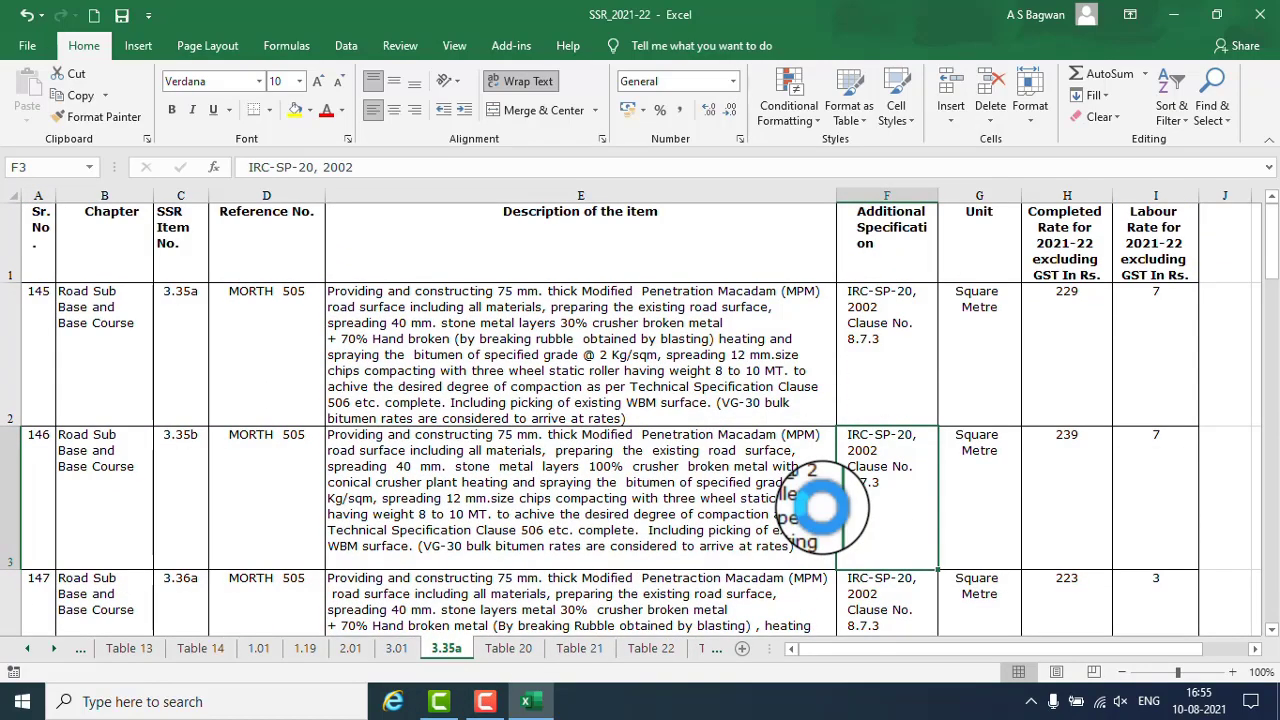
click(1259, 16)
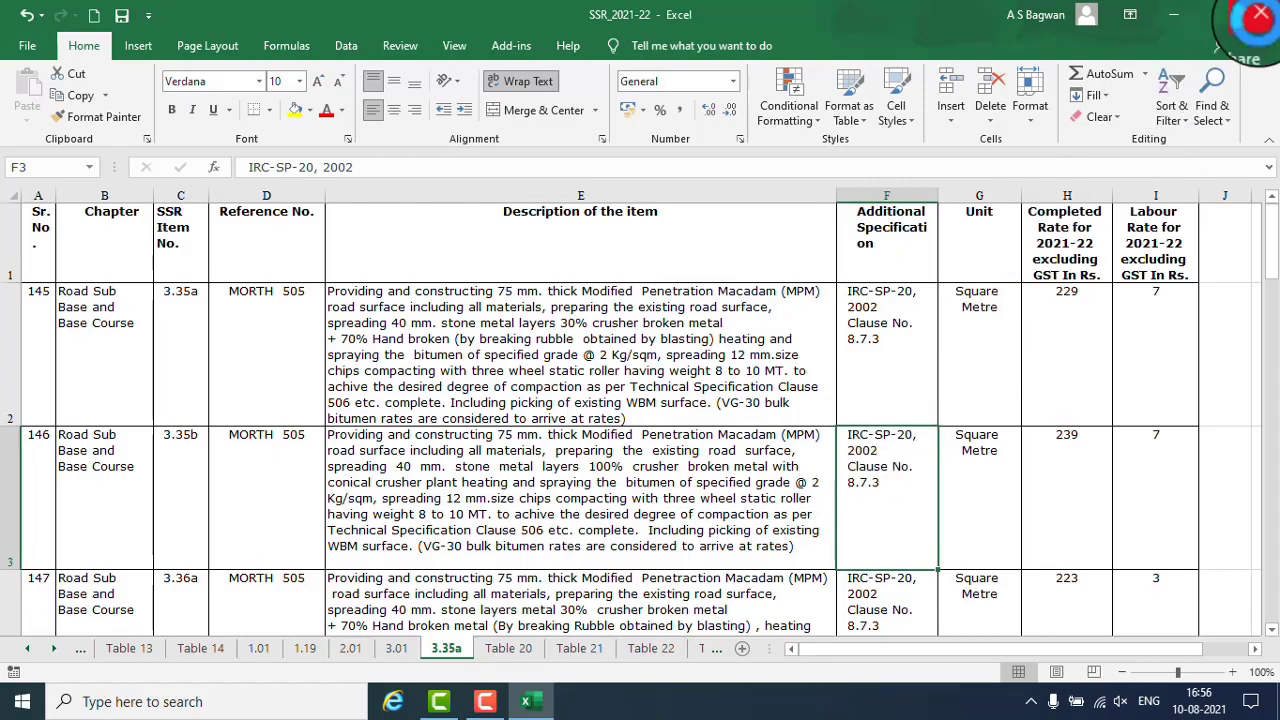